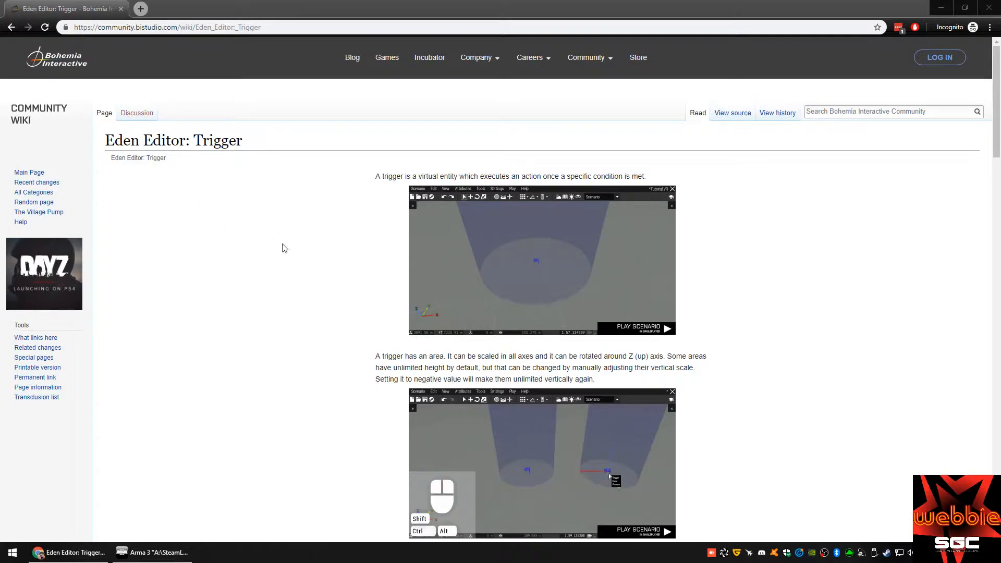
# Review the wiki page's introduction to what a trigger is and how its area works
pyautogui.scroll(1, 283, 266)
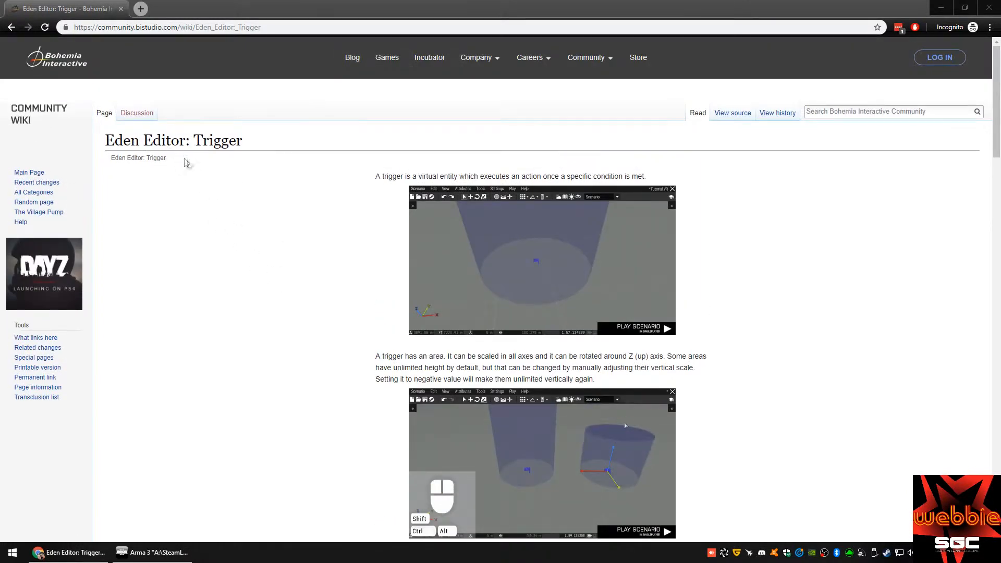
pyautogui.scroll(-13, 316, 291)
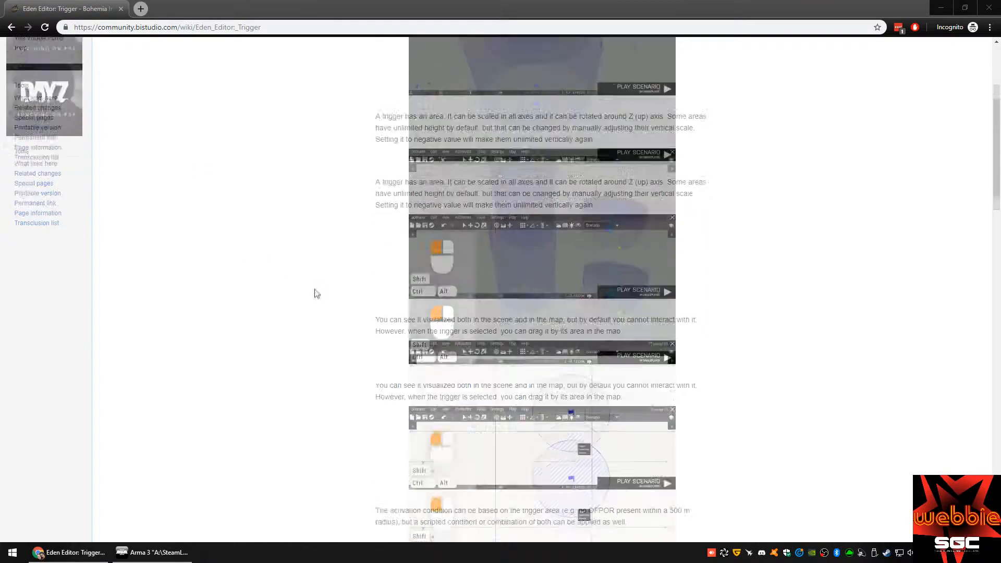
pyautogui.scroll(11, 347, 313)
pyautogui.scroll(2, 348, 314)
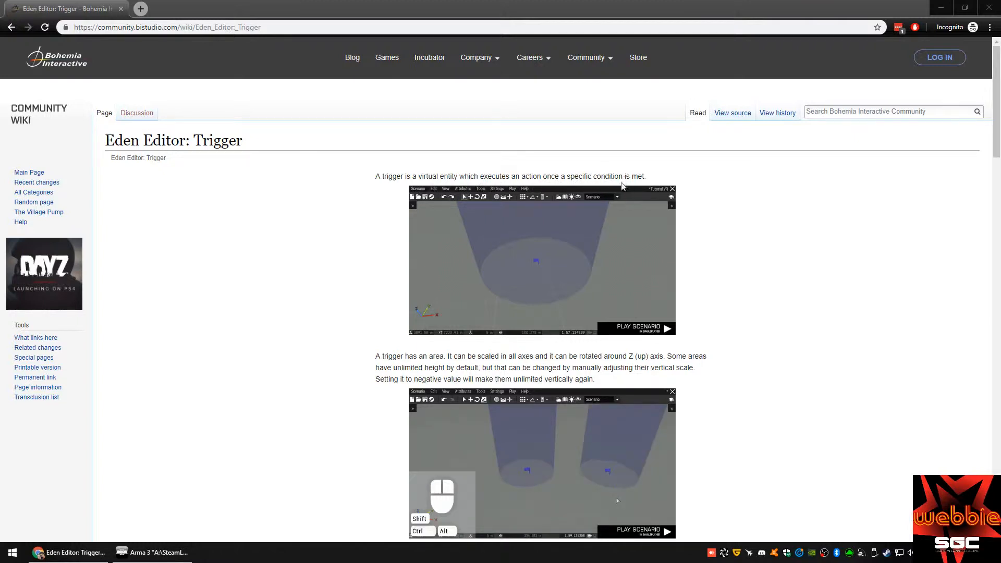
pyautogui.scroll(-1, 370, 274)
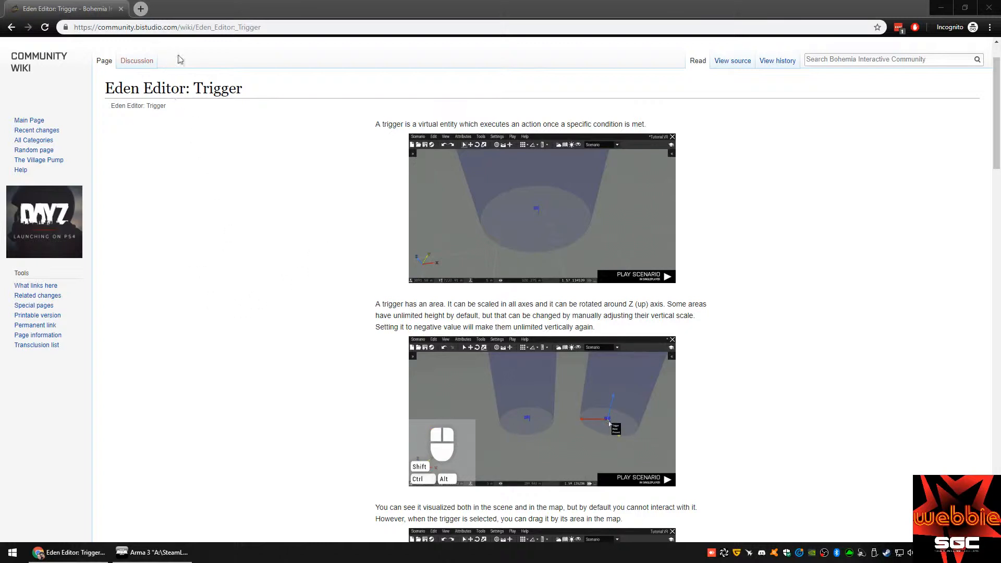
pyautogui.click(204, 27)
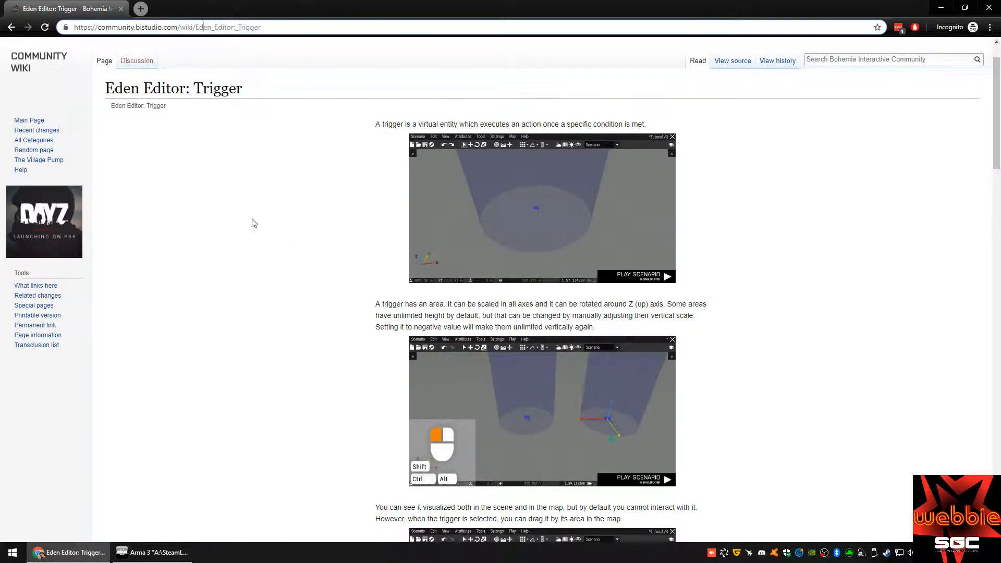
# Switch to the Arma 3 Eden Editor and place a plain Trigger near the centre of the scene
pyautogui.hotkey('alt', 'Tab')
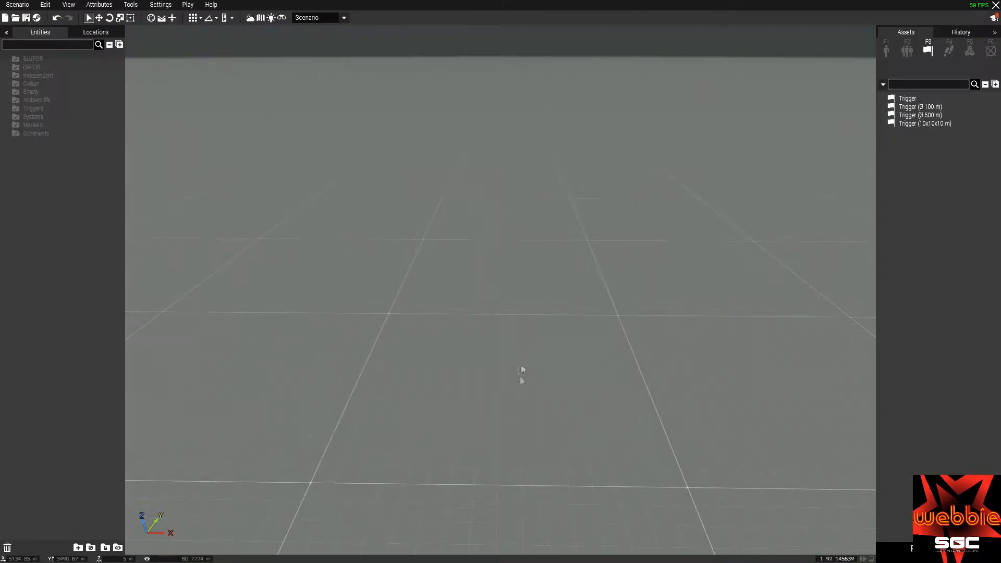
pyautogui.moveTo(513, 342); pyautogui.dragTo(510, 346)
pyautogui.moveTo(528, 394); pyautogui.dragTo(606, 366, button='right')
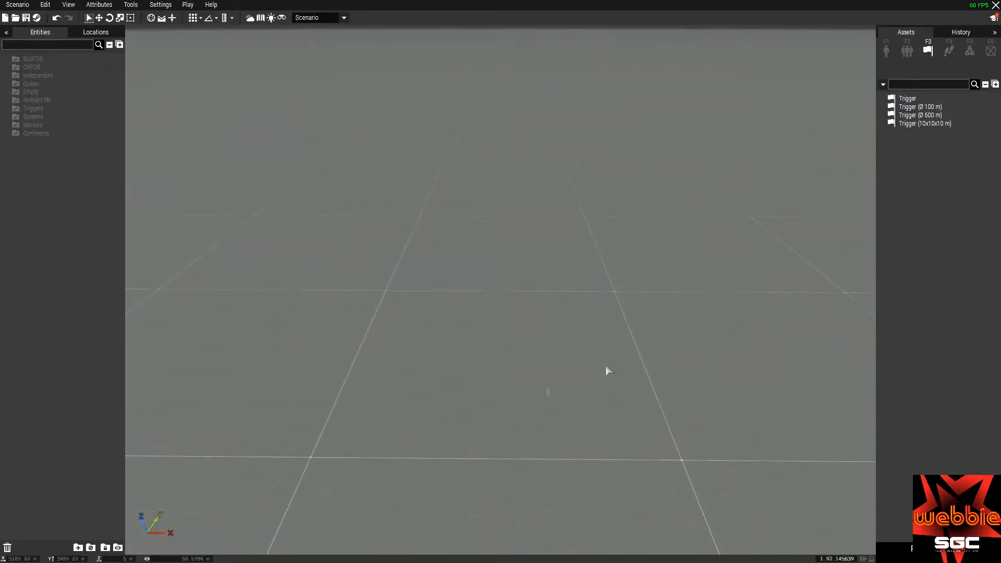
pyautogui.click(911, 98)
pyautogui.click(478, 308)
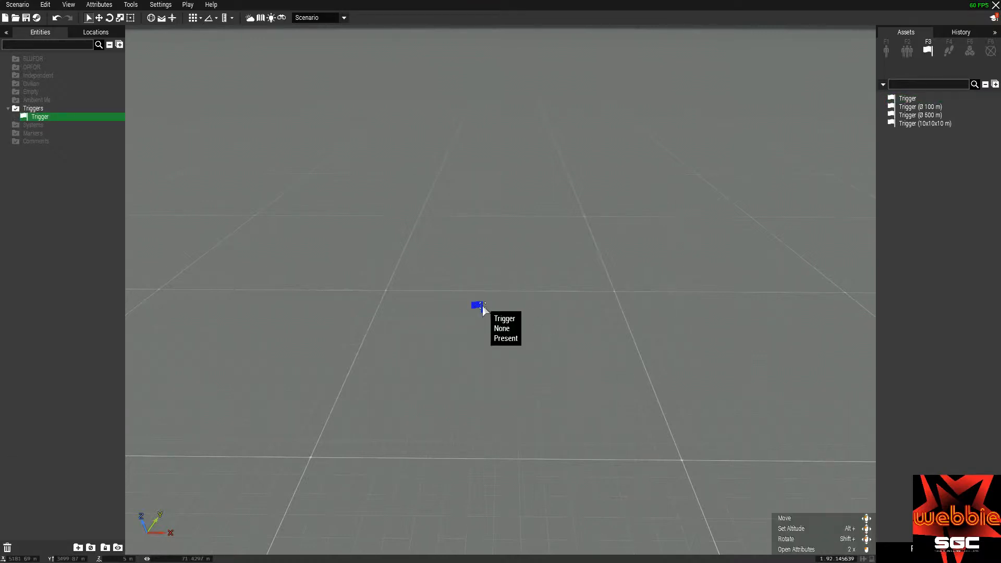
# Open the placed trigger's attributes and set its variable name to TRG1
pyautogui.doubleClick(478, 307)
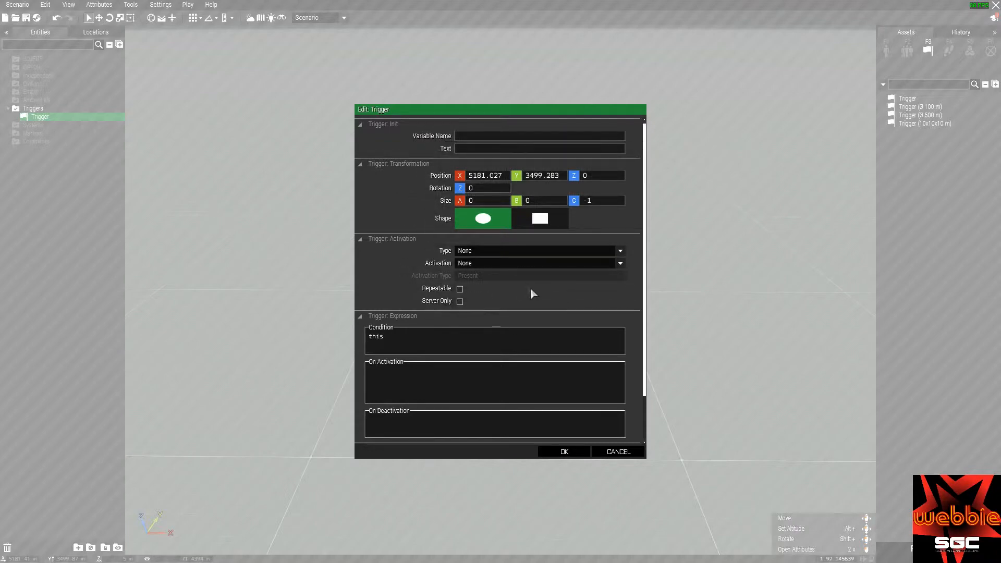
pyautogui.scroll(-2, 641, 298)
pyautogui.scroll(2, 641, 305)
pyautogui.write('TRG1')
pyautogui.moveTo(447, 149)
# Set the trigger's size to 20 for A, B and C and apply the attributes
pyautogui.click(482, 203)
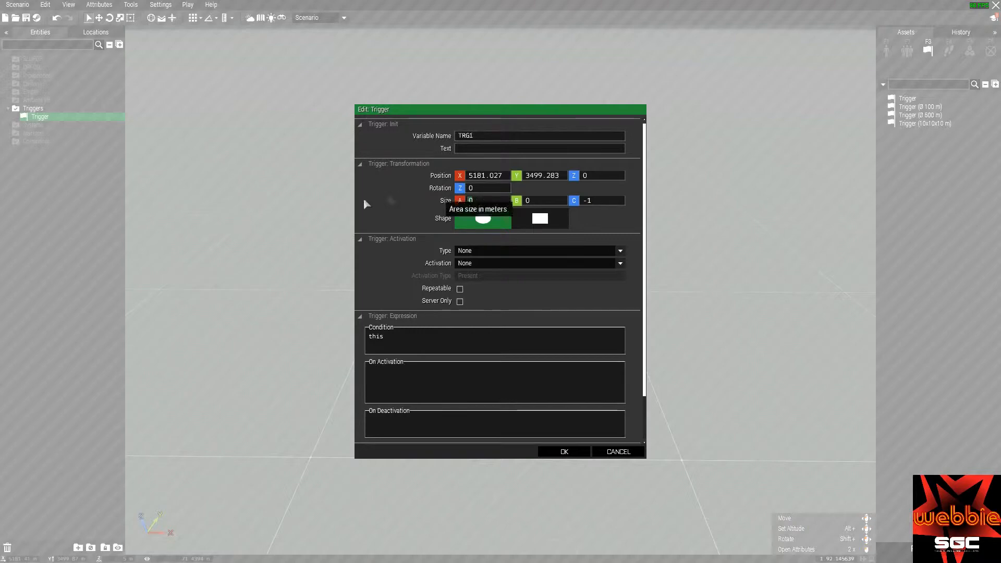
pyautogui.write('20')
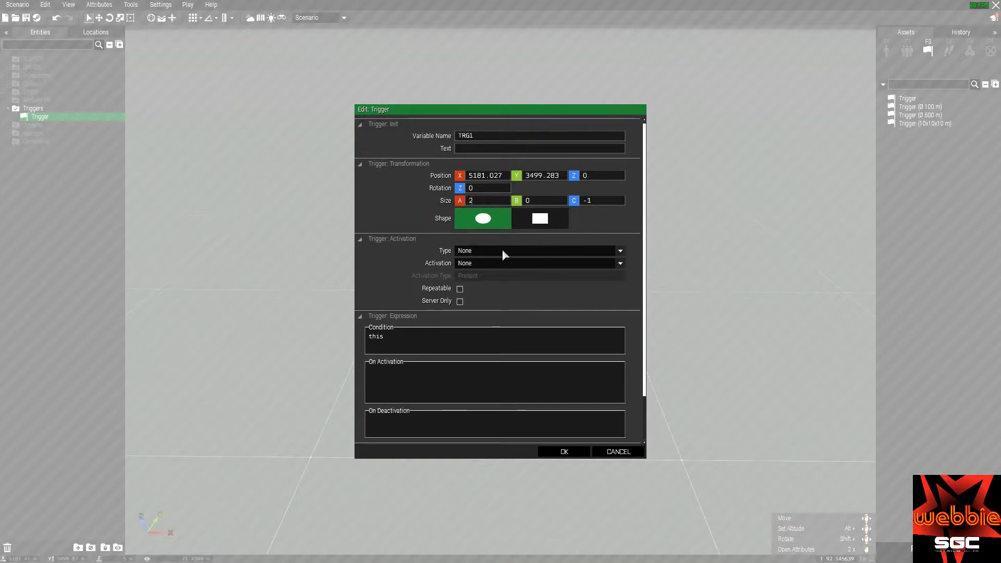
pyautogui.click(543, 202)
pyautogui.write('20')
pyautogui.press('Tab')
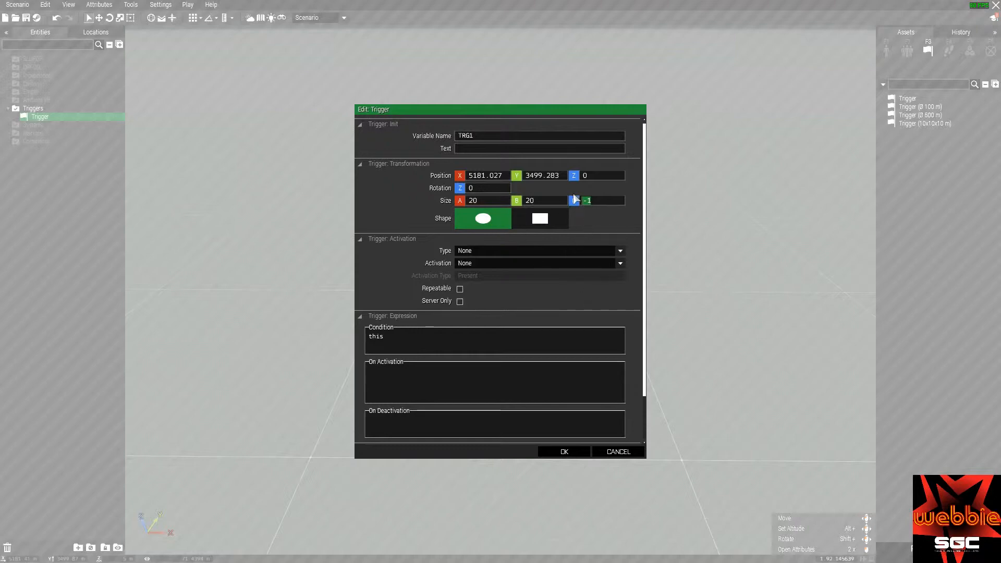
pyautogui.write('20')
pyautogui.click(566, 452)
pyautogui.scroll(2, 485, 324)
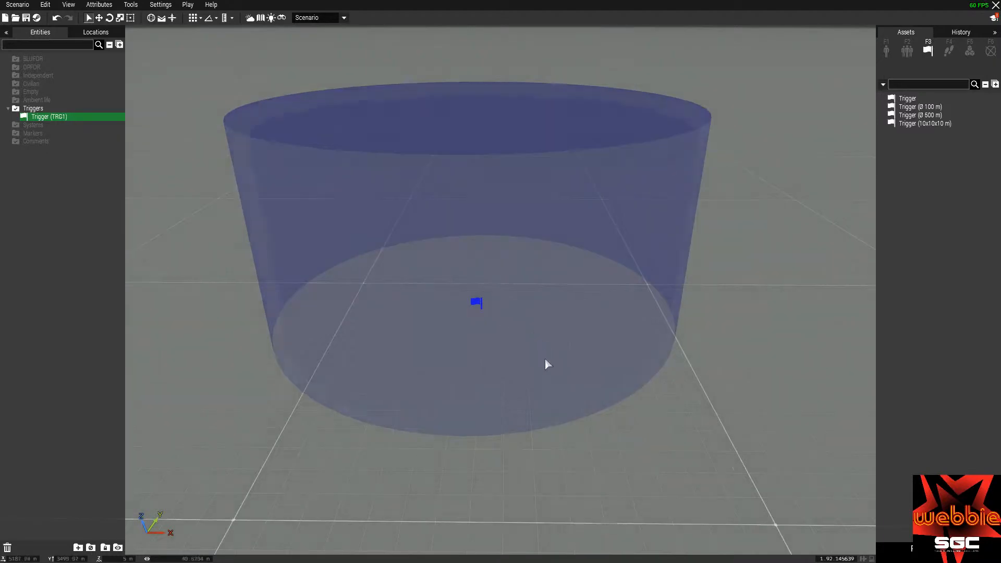
# Raise the trigger above the ground to an altitude of about 45 m
pyautogui.scroll(-4, 600, 368)
pyautogui.press('d')
pyautogui.moveTo(631, 375); pyautogui.dragTo(513, 380, button='right')
pyautogui.press('a')
pyautogui.press('d')
pyautogui.press('a')
pyautogui.press('d')
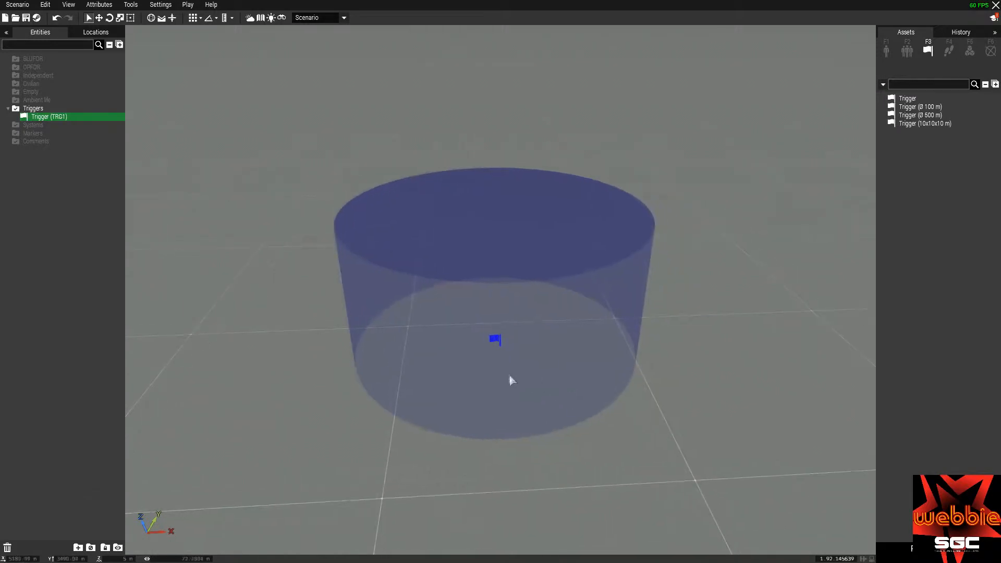
pyautogui.keyDown('alt'); pyautogui.moveTo(497, 343); pyautogui.dragTo(476, 154); pyautogui.keyUp('alt')
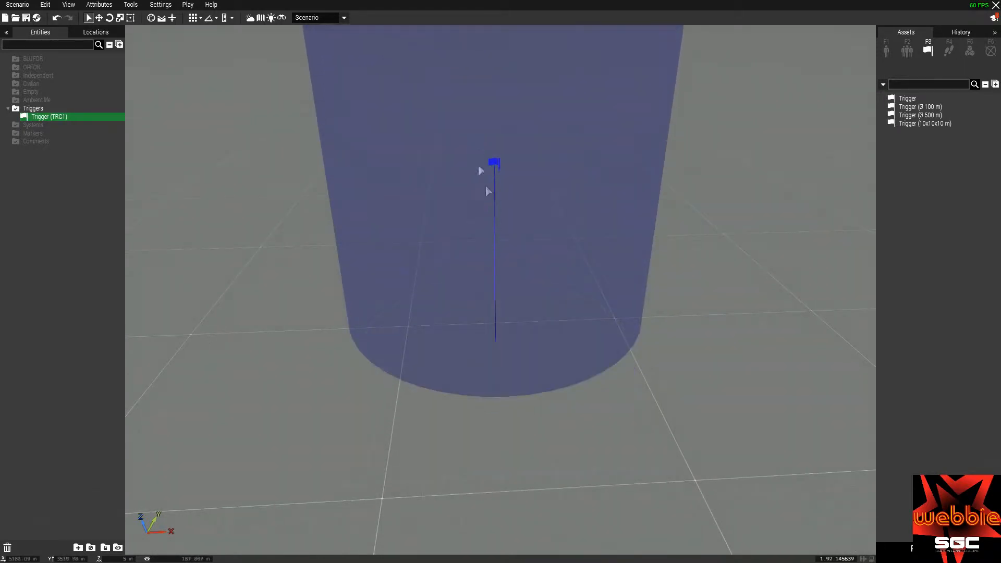
pyautogui.moveTo(612, 313); pyautogui.dragTo(601, 272, button='right')
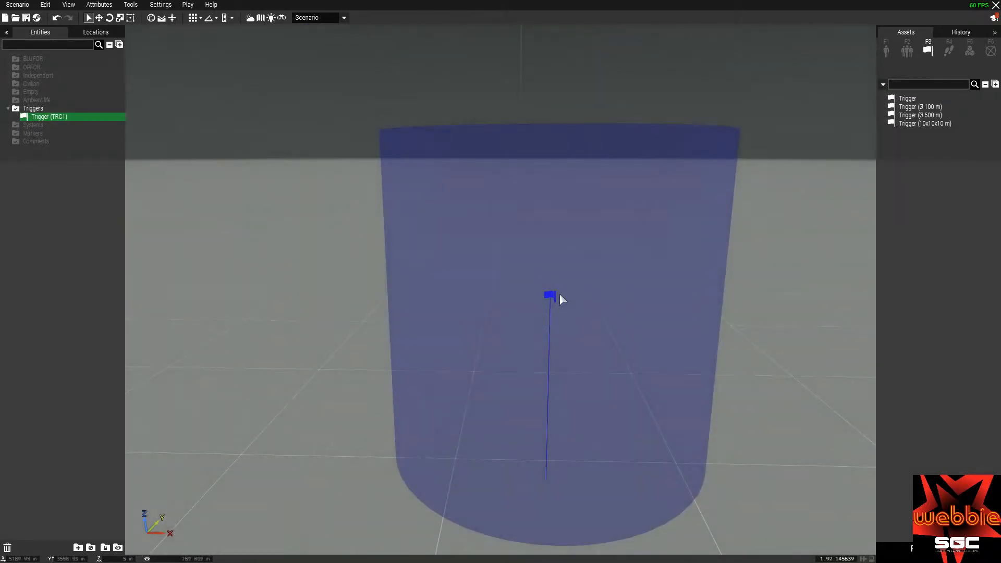
pyautogui.keyDown('alt'); pyautogui.moveTo(559, 300); pyautogui.dragTo(560, 141); pyautogui.keyUp('alt')
# Set the raised trigger's C size to -1 for unlimited height and apply it
pyautogui.doubleClick(556, 135)
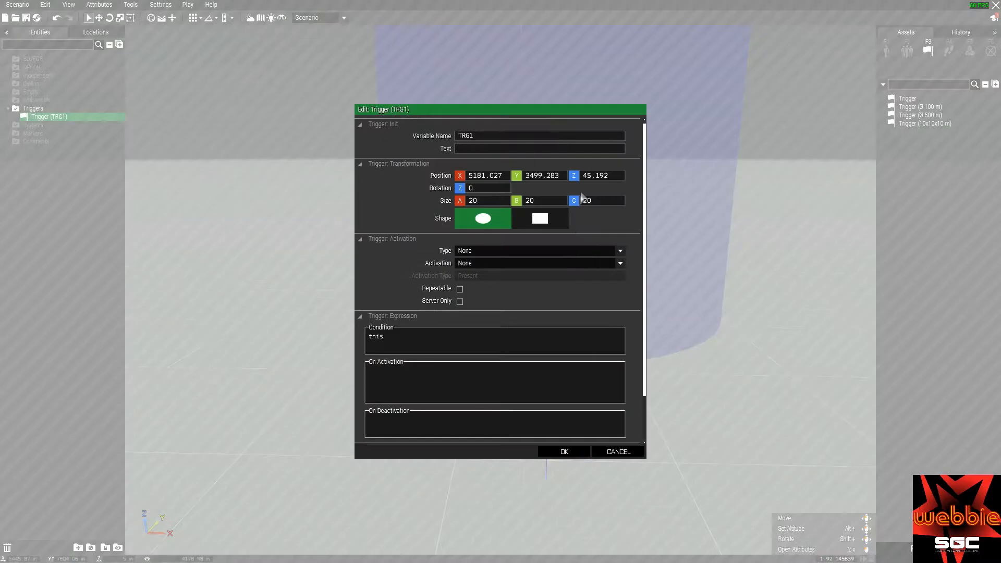
pyautogui.doubleClick(593, 203)
pyautogui.write('-1')
pyautogui.click(566, 452)
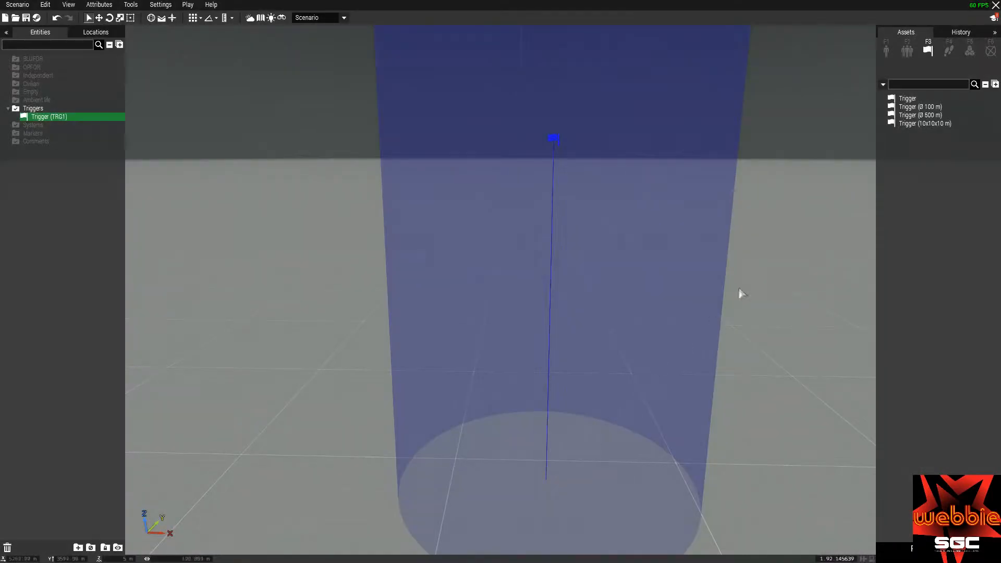
# Move the unlimited-height trigger farther up, then bring it back down to ground level
pyautogui.press('s')
pyautogui.moveTo(694, 314); pyautogui.dragTo(591, 201, button='right')
pyautogui.keyDown('alt'); pyautogui.moveTo(582, 181); pyautogui.dragTo(599, 156); pyautogui.keyUp('alt')
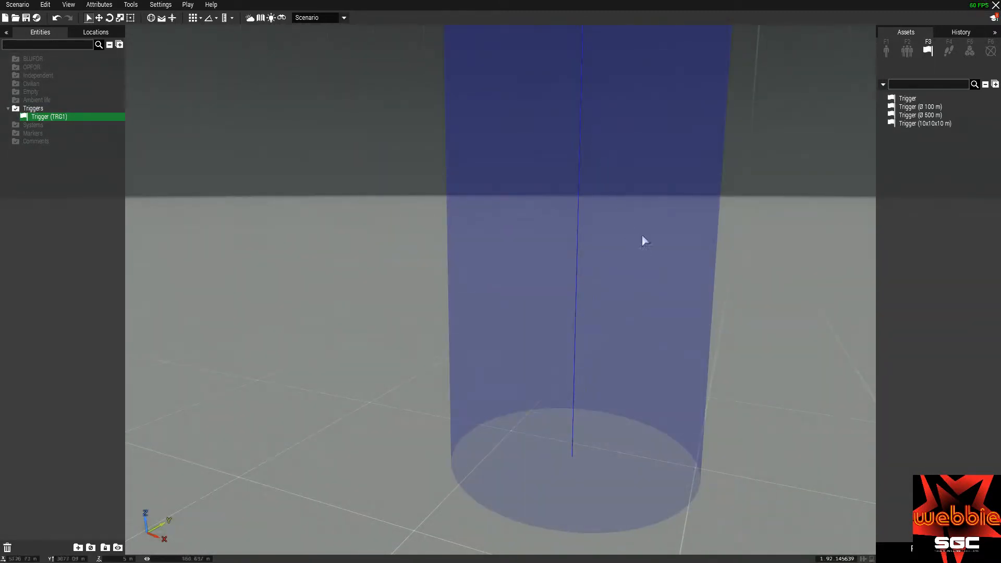
pyautogui.moveTo(644, 252); pyautogui.dragTo(644, 341, button='right')
pyautogui.scroll(-4, 645, 342)
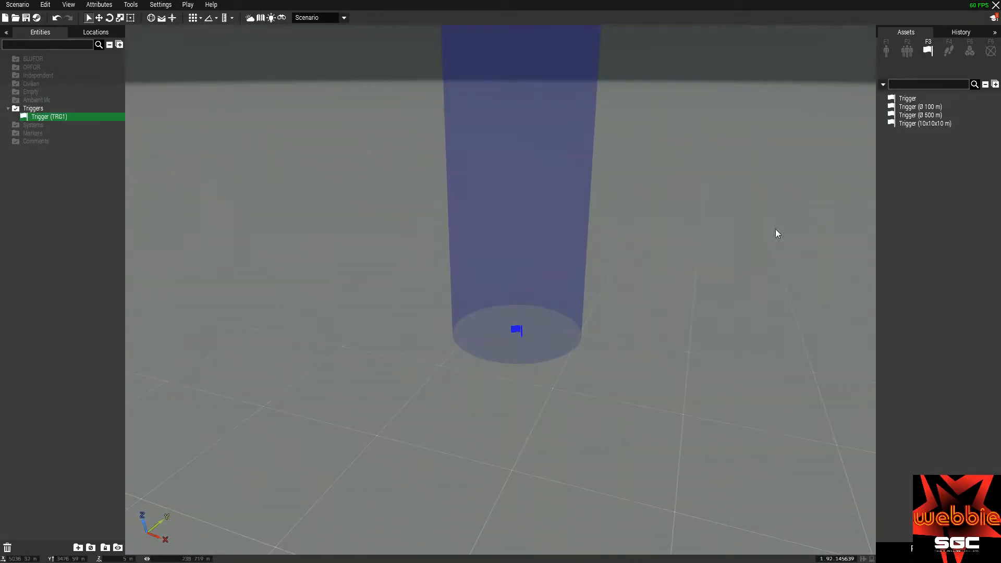
# Review the attributes of trigger TRG1 and close them without changes
pyautogui.click(665, 297)
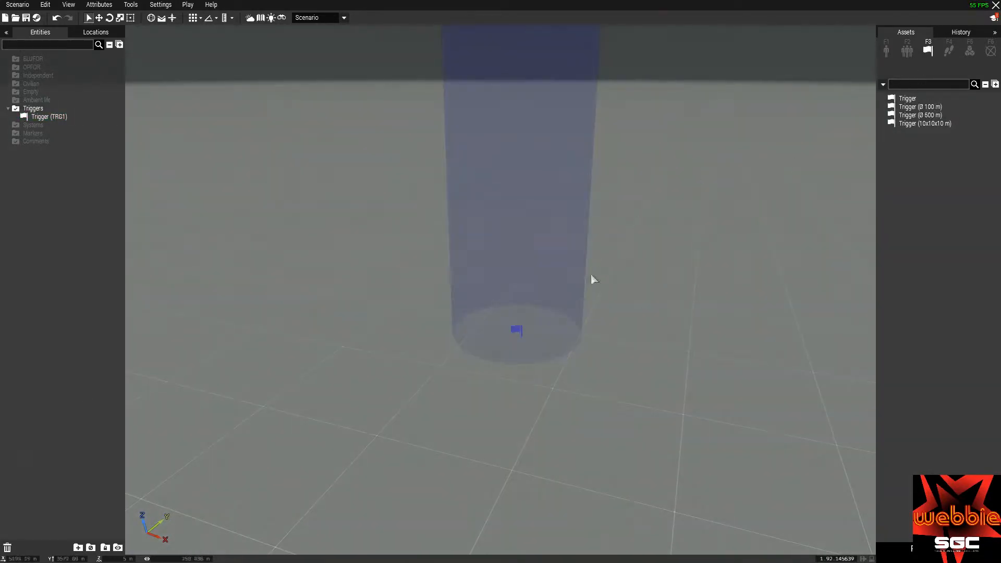
pyautogui.doubleClick(518, 330)
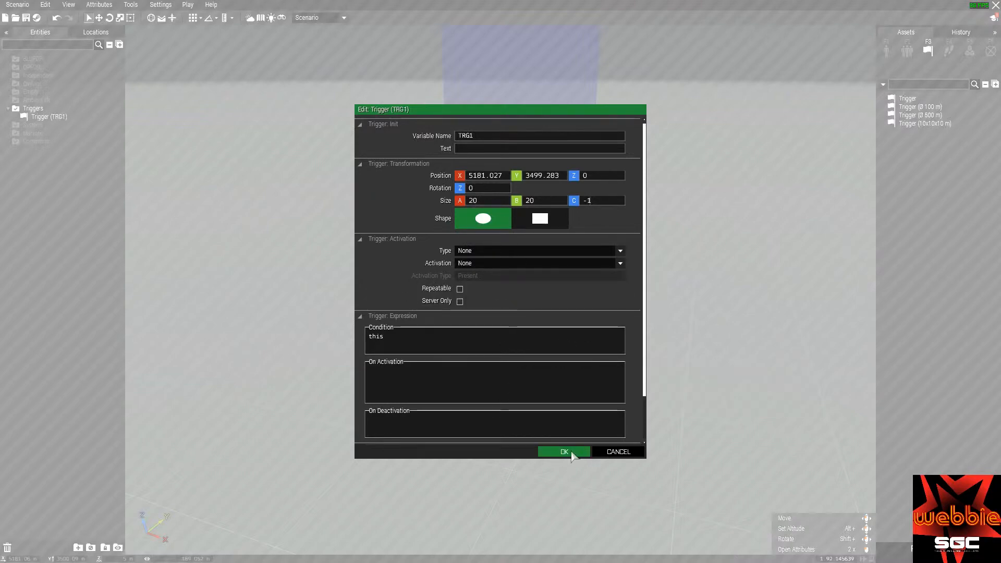
pyautogui.click(572, 454)
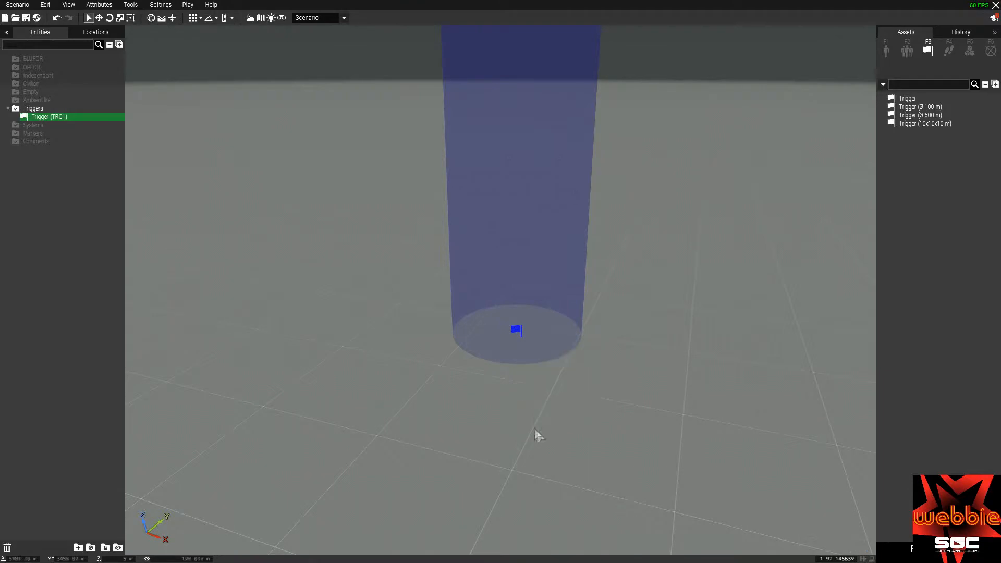
# Try the transformation widgets on the trigger and stretch its area into a long, narrow ellipse with area scaling
pyautogui.press('2')
pyautogui.press('3')
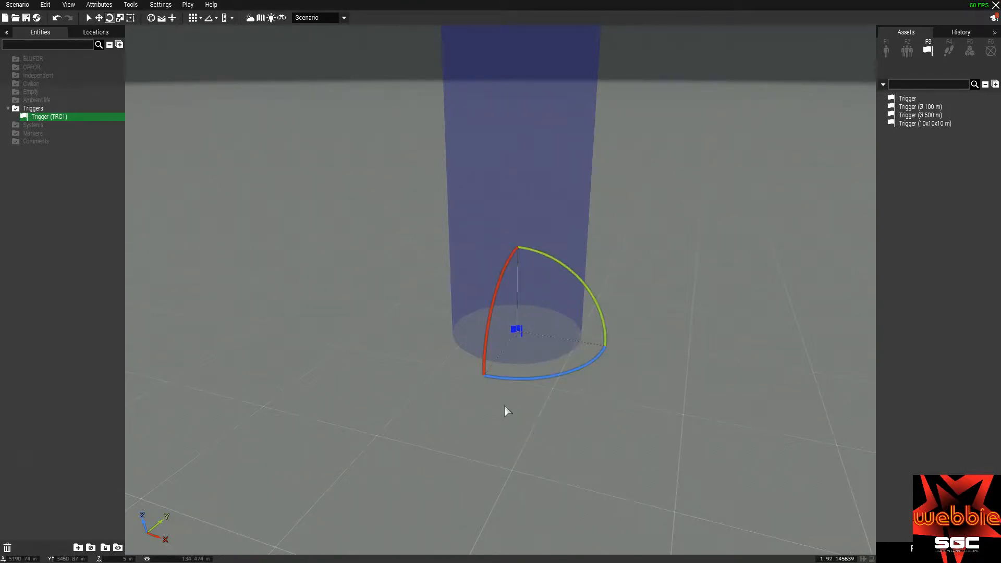
pyautogui.press('2')
pyautogui.press('4')
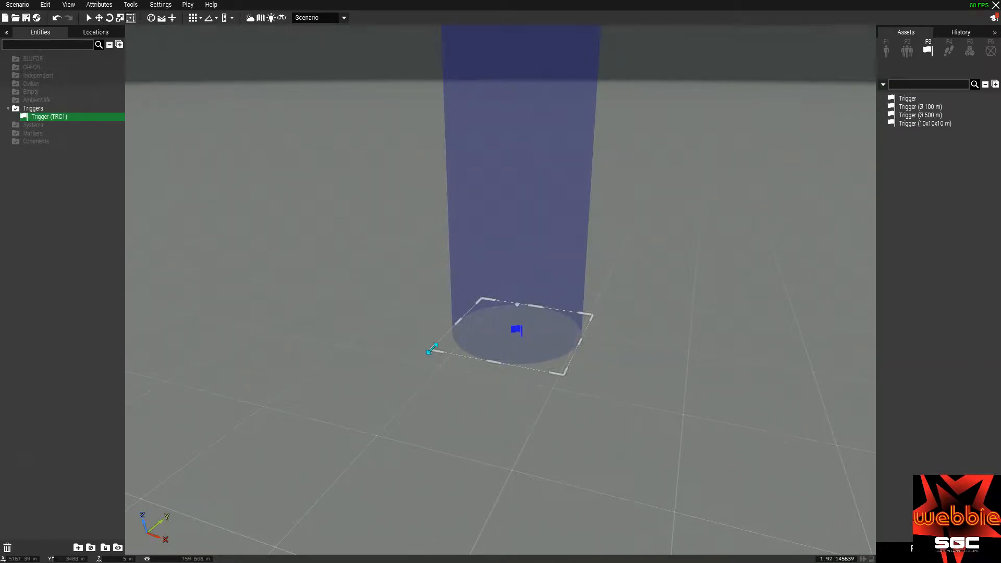
pyautogui.moveTo(432, 349); pyautogui.dragTo(261, 301)
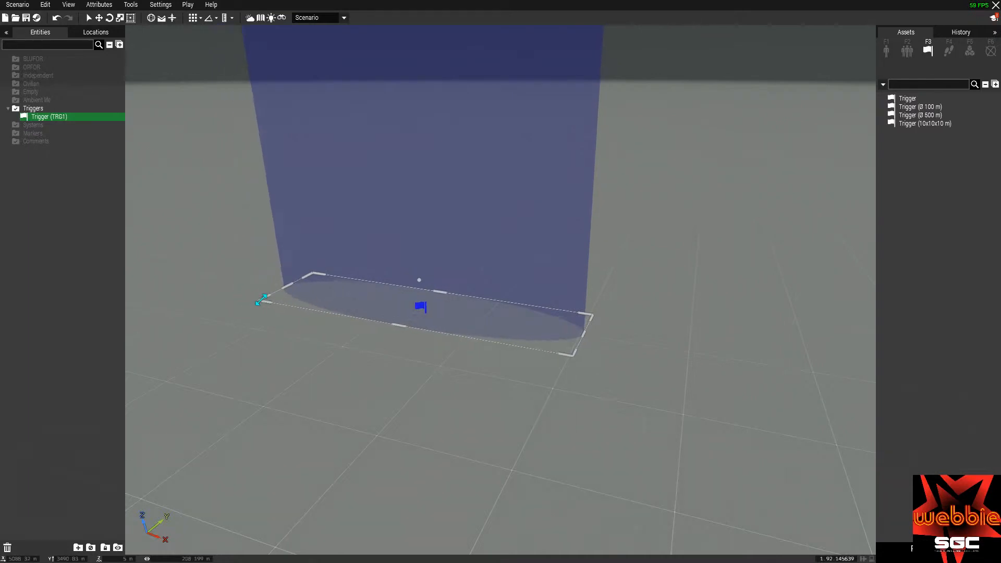
# Extend the trigger's area much farther along the X axis in both directions
pyautogui.scroll(-5, 439, 399)
pyautogui.moveTo(571, 440); pyautogui.dragTo(477, 345, button='right')
pyautogui.press('d')
pyautogui.press('a')
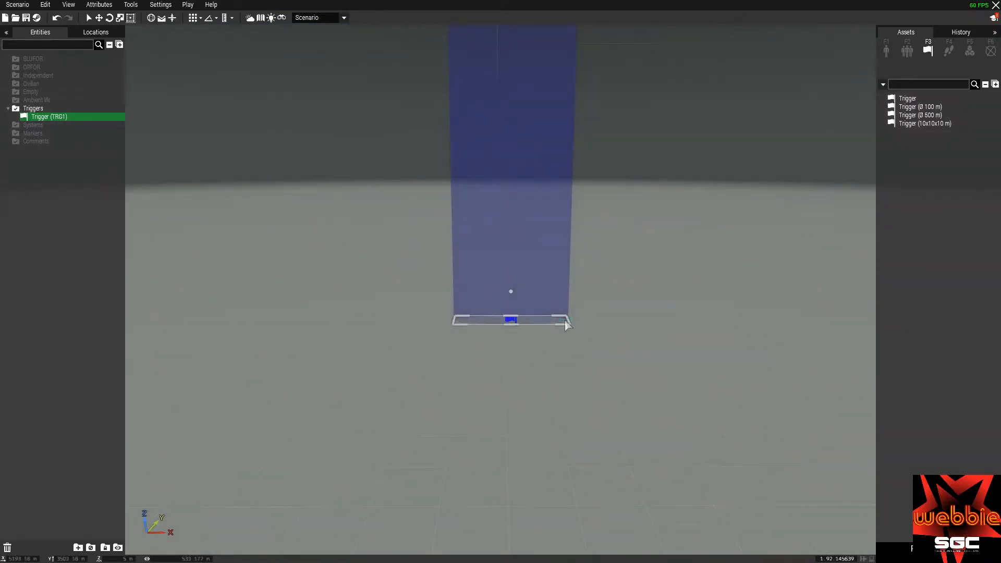
pyautogui.moveTo(569, 319); pyautogui.dragTo(869, 319)
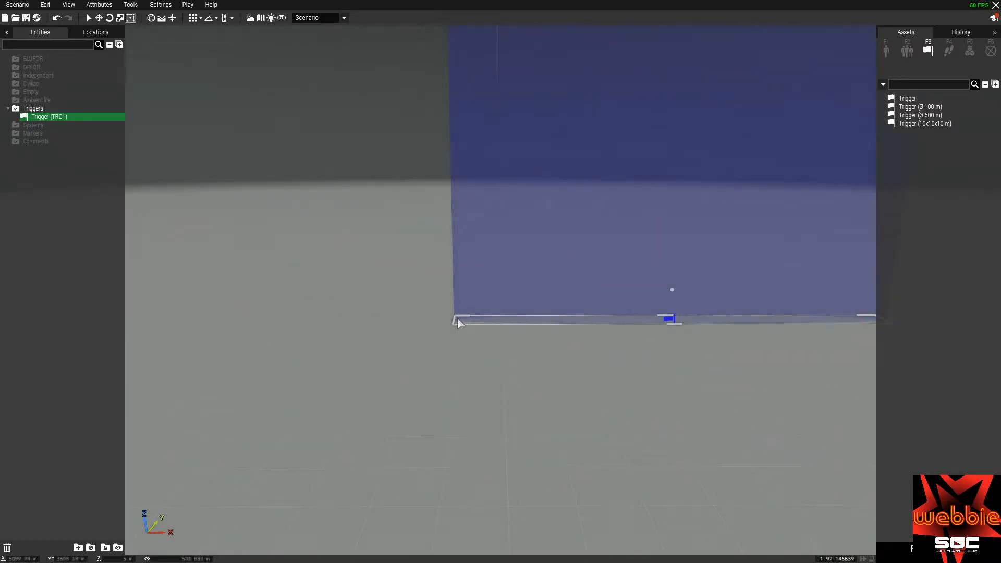
pyautogui.moveTo(455, 320); pyautogui.dragTo(171, 318)
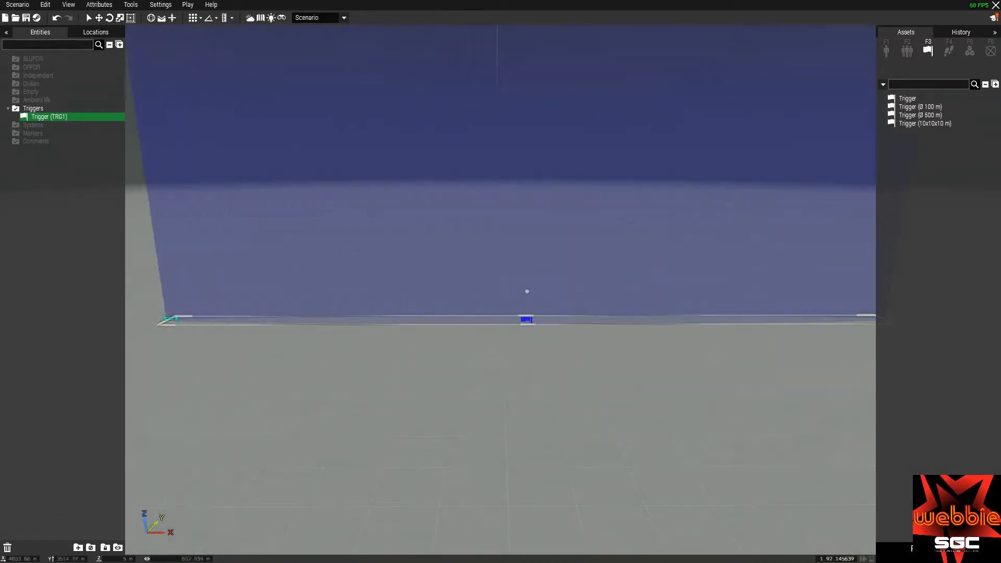
pyautogui.press('d')
pyautogui.moveTo(662, 384)
pyautogui.mouseDown(button='right')
pyautogui.moveTo(546, 443)
pyautogui.moveTo(462, 457)
pyautogui.moveTo(391, 450)
pyautogui.moveTo(489, 408)
pyautogui.moveTo(577, 350)
pyautogui.moveTo(433, 362)
pyautogui.moveTo(472, 374)
pyautogui.moveTo(490, 395)
pyautogui.moveTo(471, 418)
pyautogui.moveTo(478, 346)
pyautogui.mouseUp(button='right')
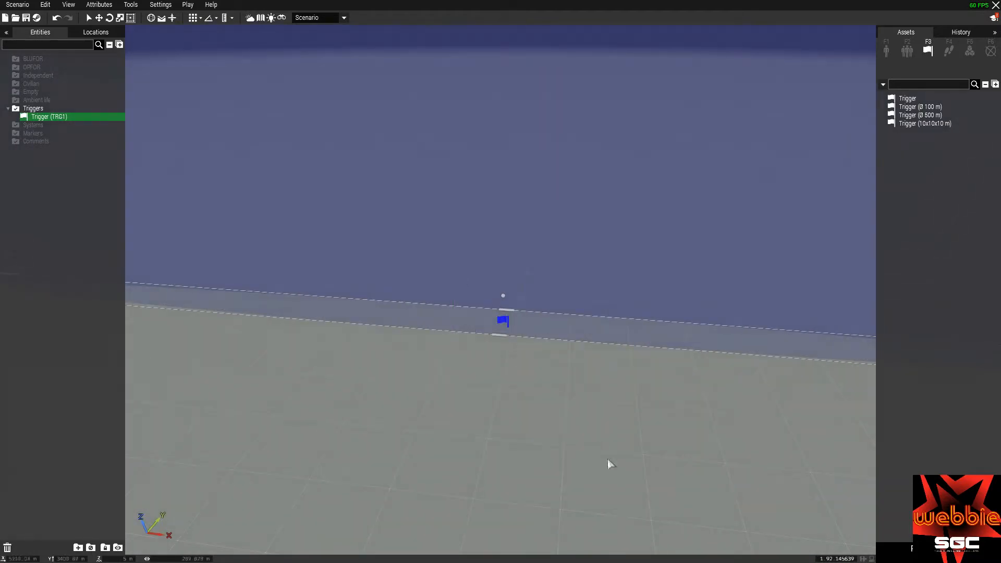
# Delete the stretched trigger and place a new plain Trigger in the scene
pyautogui.press('Delete')
pyautogui.click(907, 99)
pyautogui.click(528, 345)
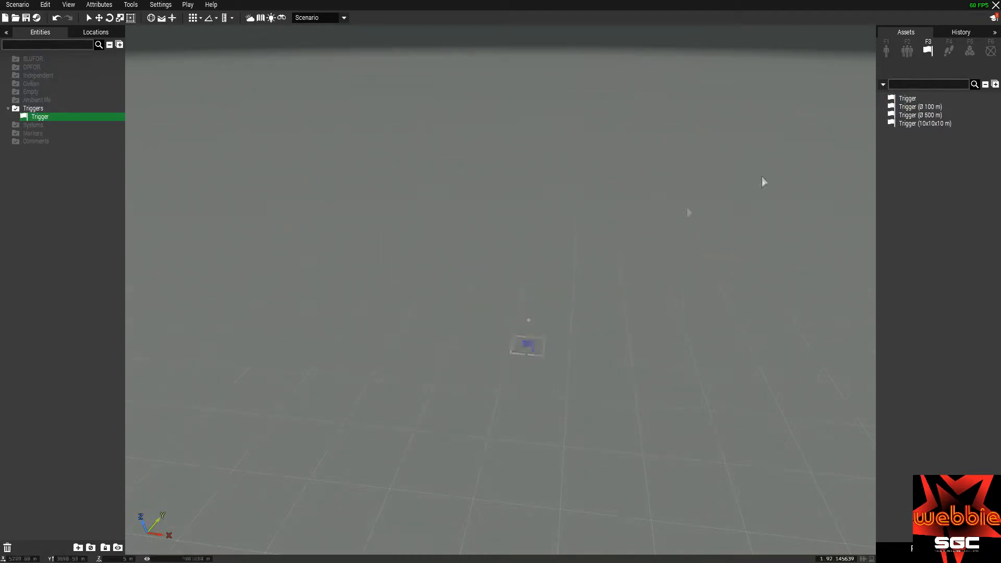
# Replace the plain trigger with a Trigger (Ø 100 m) near the centre of the scene
pyautogui.press('Delete')
pyautogui.click(919, 107)
pyautogui.click(505, 347)
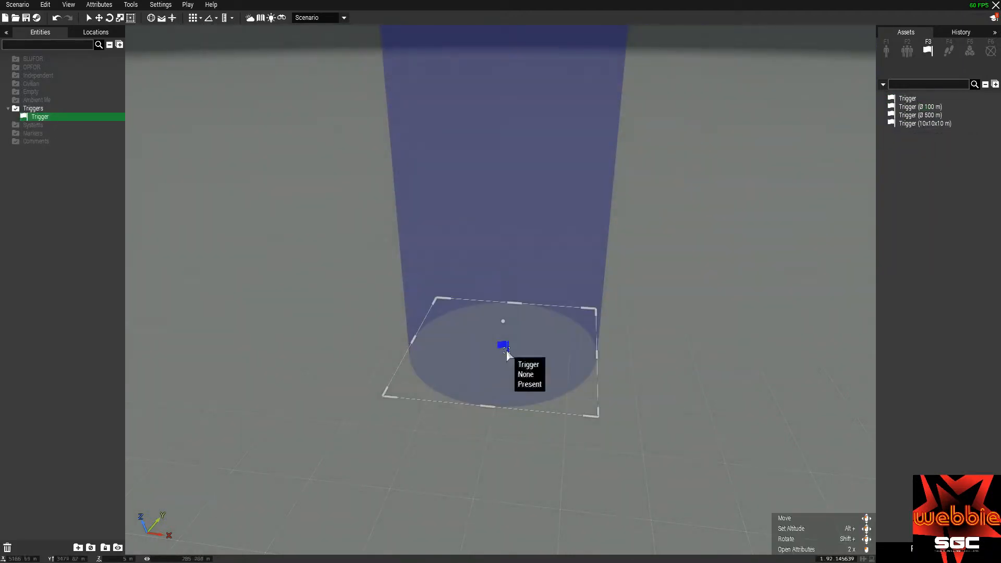
# Open the 100 m trigger's attributes and set its shape to Rectangle
pyautogui.doubleClick(505, 349)
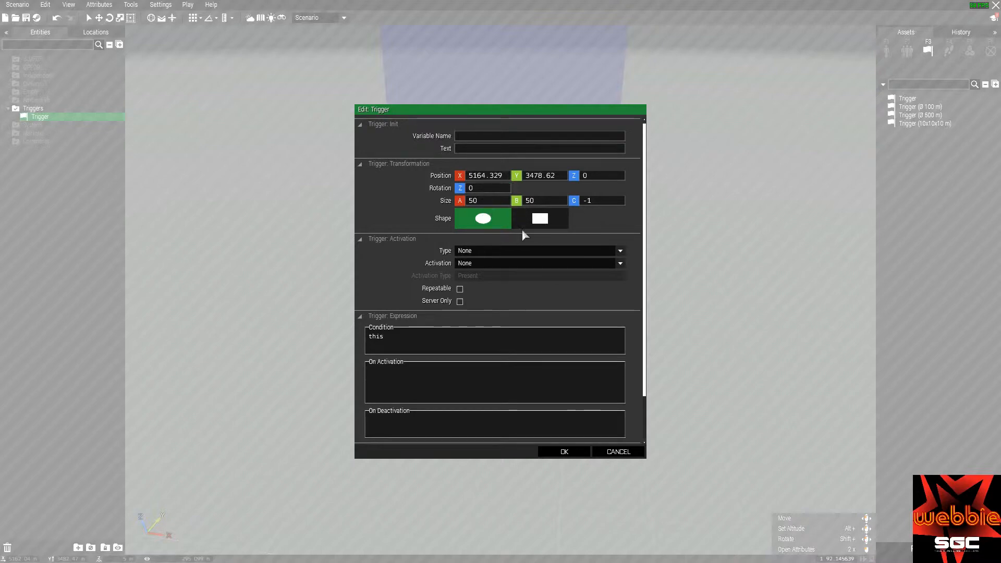
pyautogui.click(540, 220)
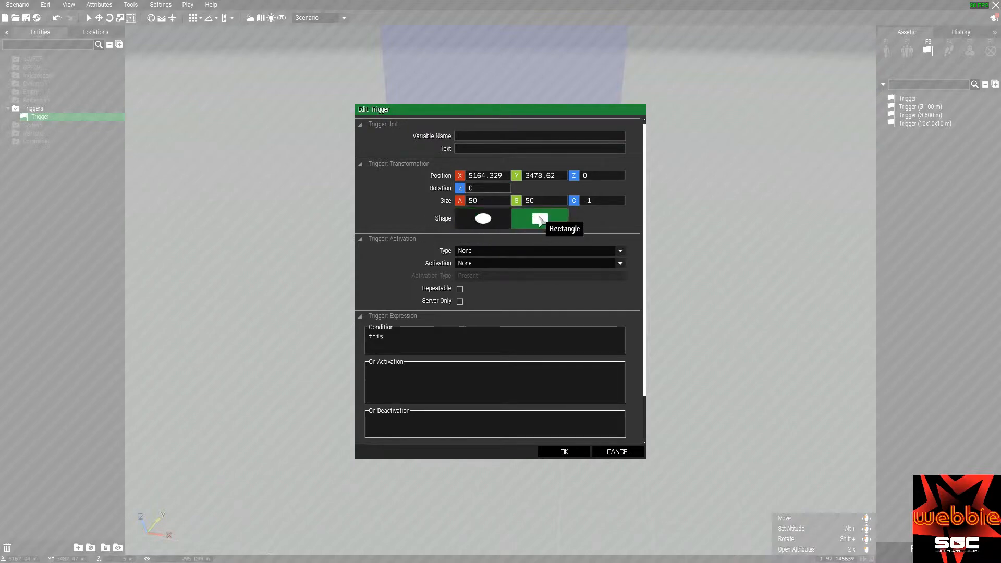
pyautogui.click(488, 219)
pyautogui.click(541, 224)
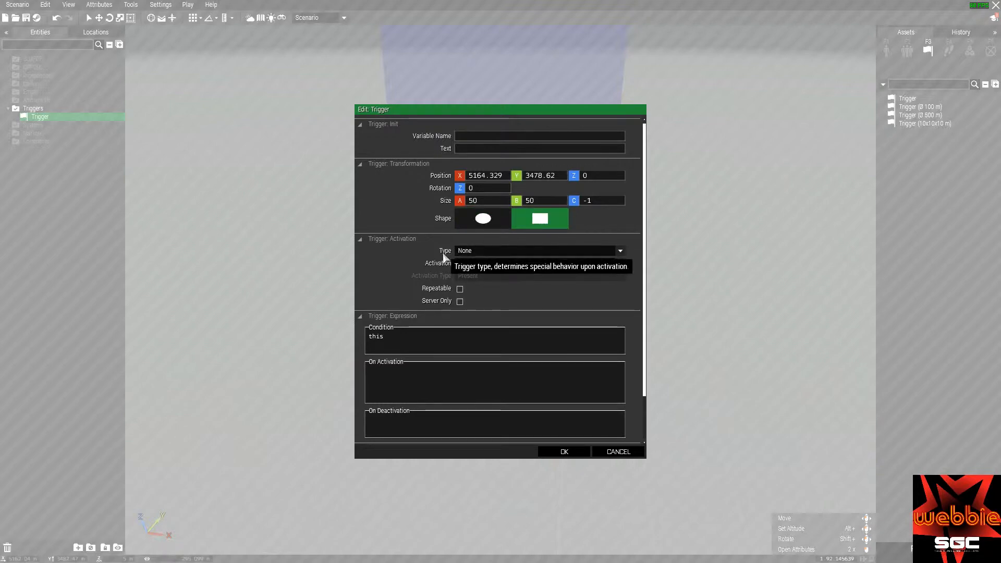
# Review the trigger's available type options and keep the type set to None
pyautogui.click(464, 252)
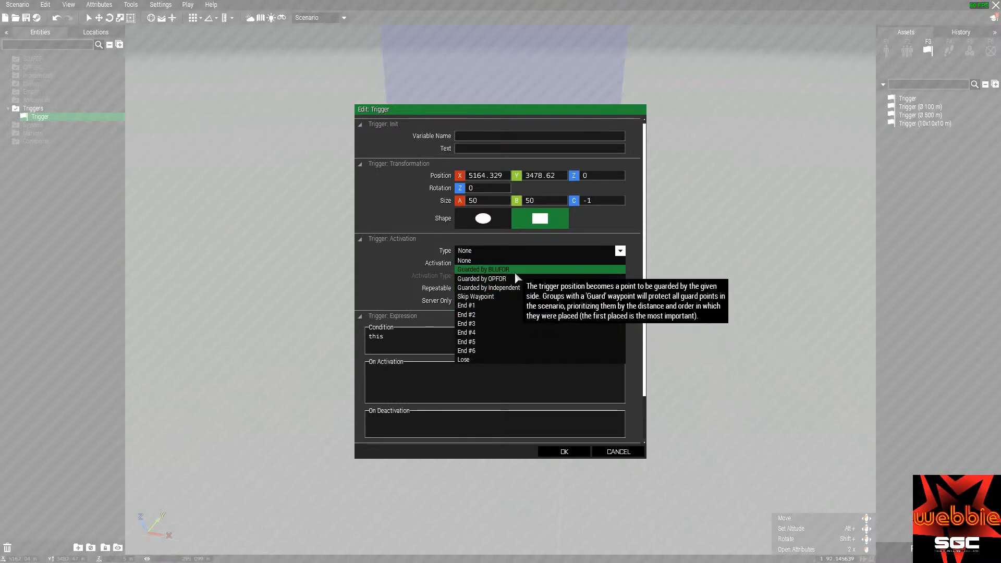
pyautogui.scroll(-2, 515, 313)
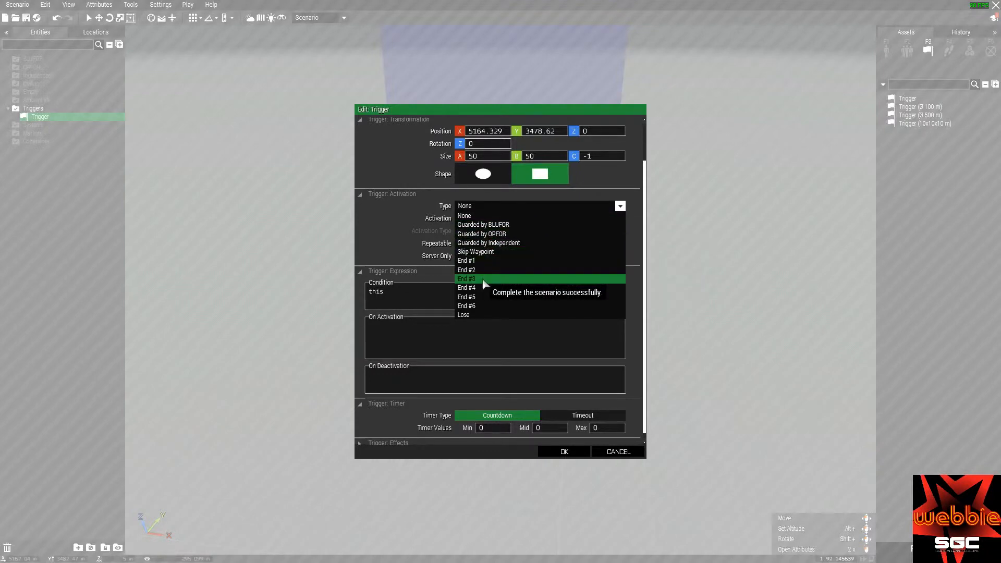
pyautogui.click(481, 216)
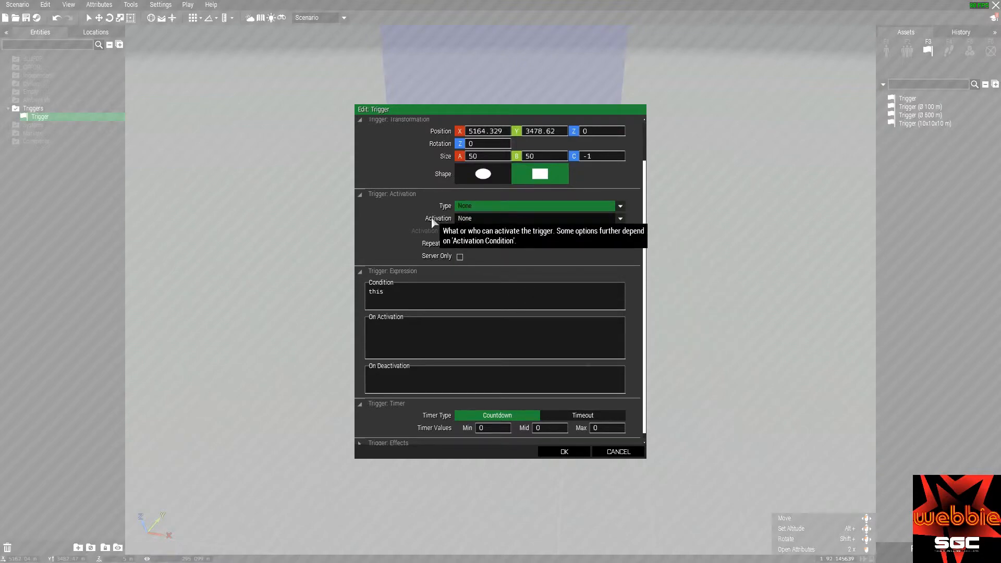
# Set the trigger's activation to Any Player, review the activation types while keeping Present, and apply the attributes
pyautogui.click(474, 220)
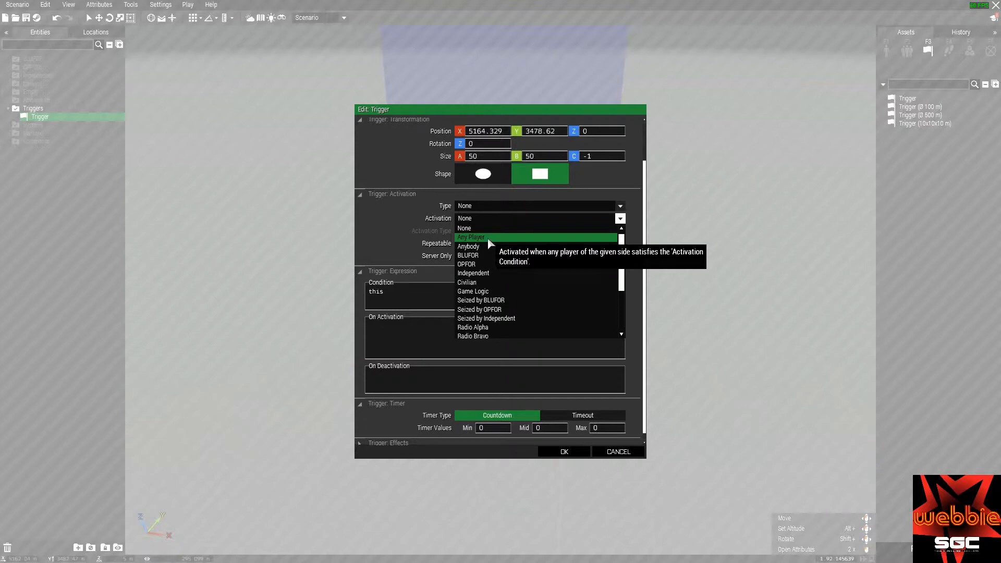
pyautogui.click(488, 239)
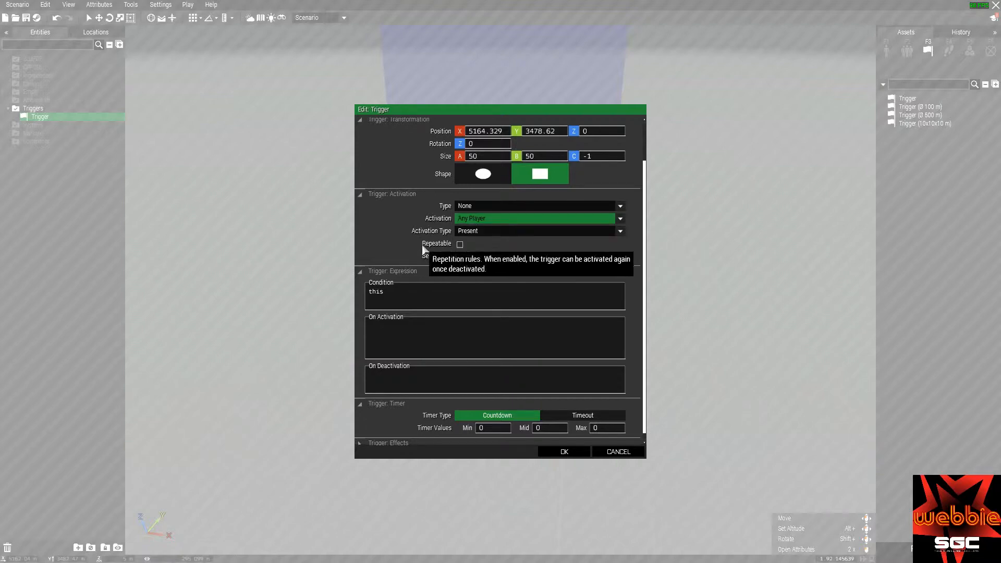
pyautogui.click(484, 228)
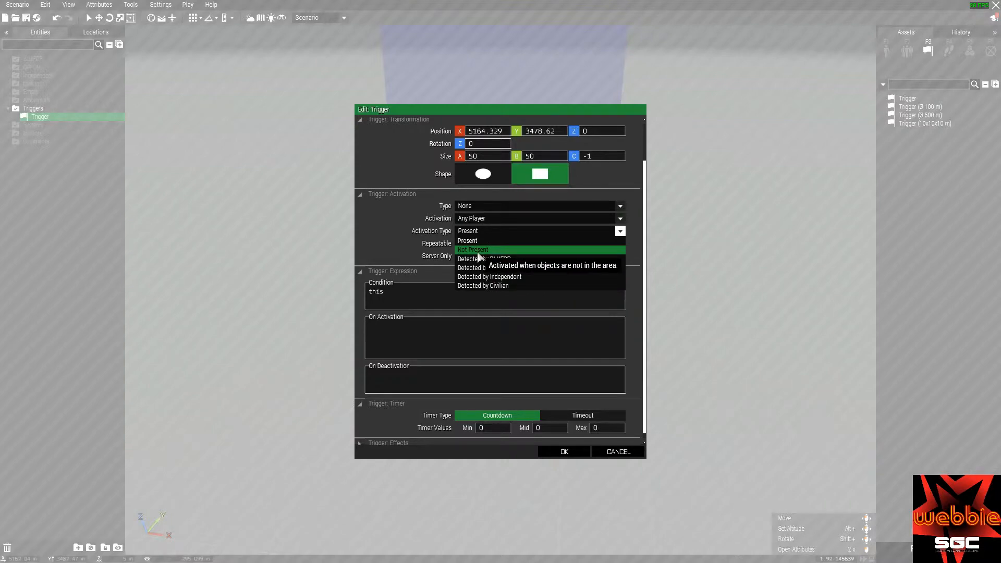
pyautogui.click(387, 242)
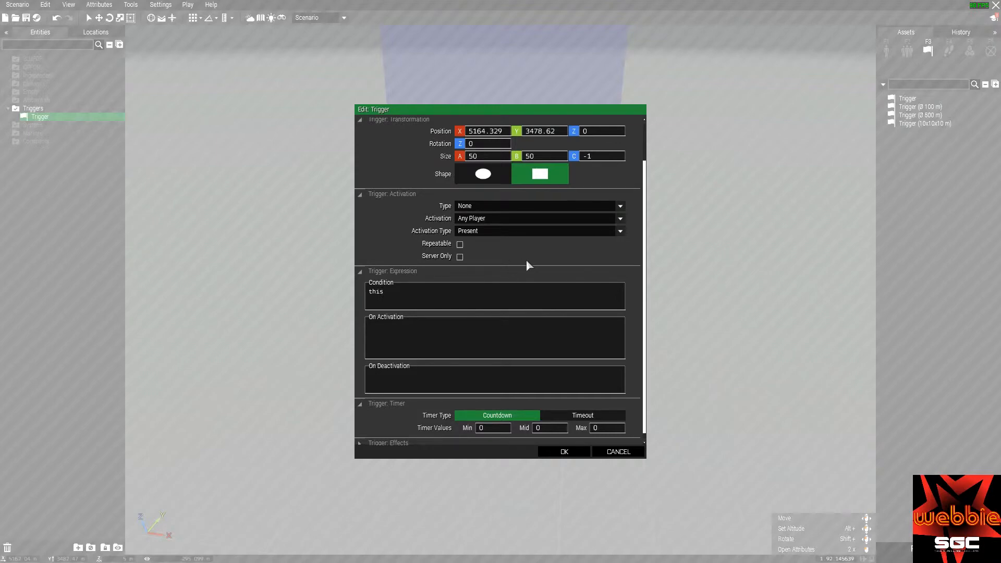
pyautogui.click(554, 452)
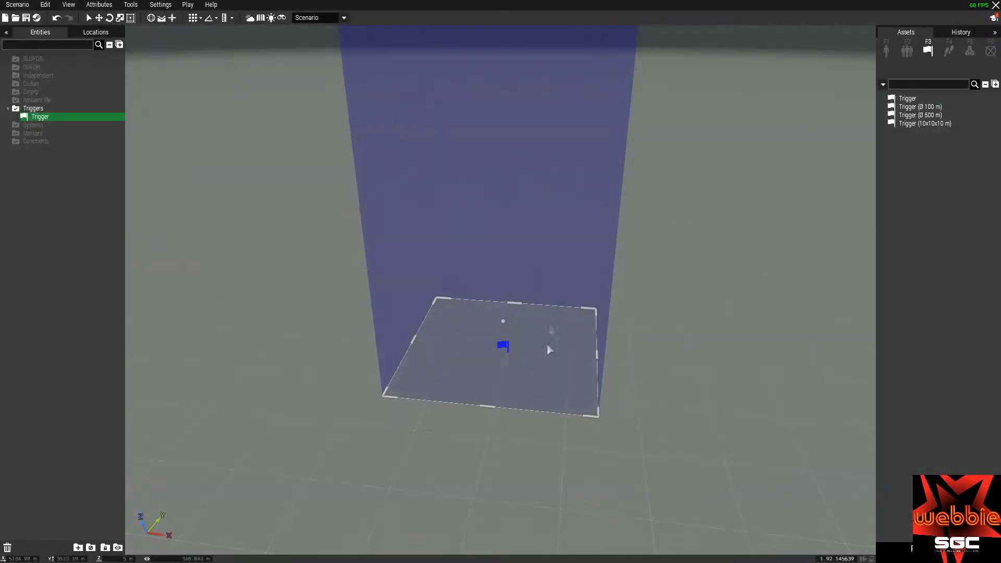
# Reopen the rectangular trigger's attributes and examine its condition expression
pyautogui.moveTo(493, 412); pyautogui.dragTo(457, 409, button='right')
pyautogui.press('w')
pyautogui.press('a')
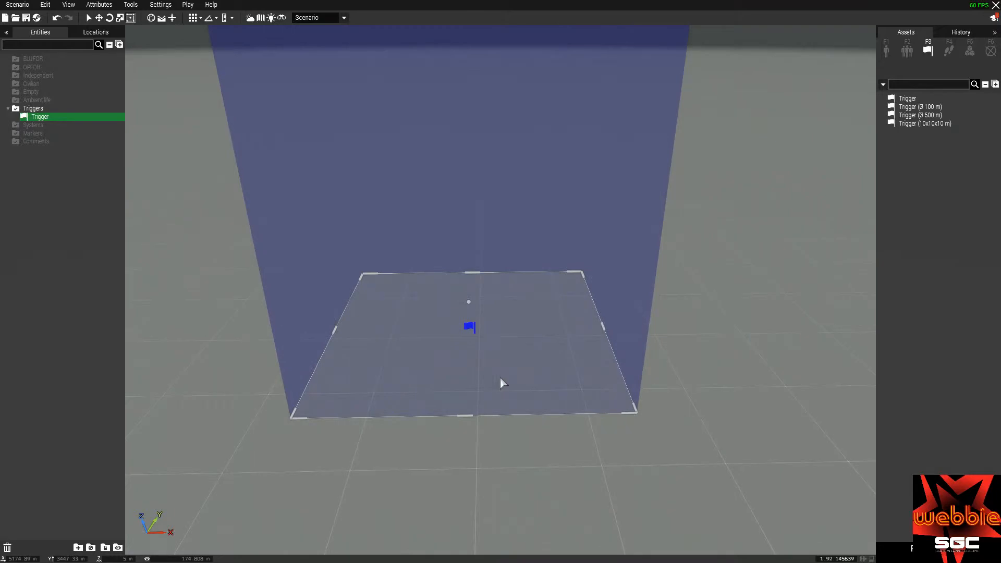
pyautogui.moveTo(524, 402); pyautogui.dragTo(474, 410, button='right')
pyautogui.press('d')
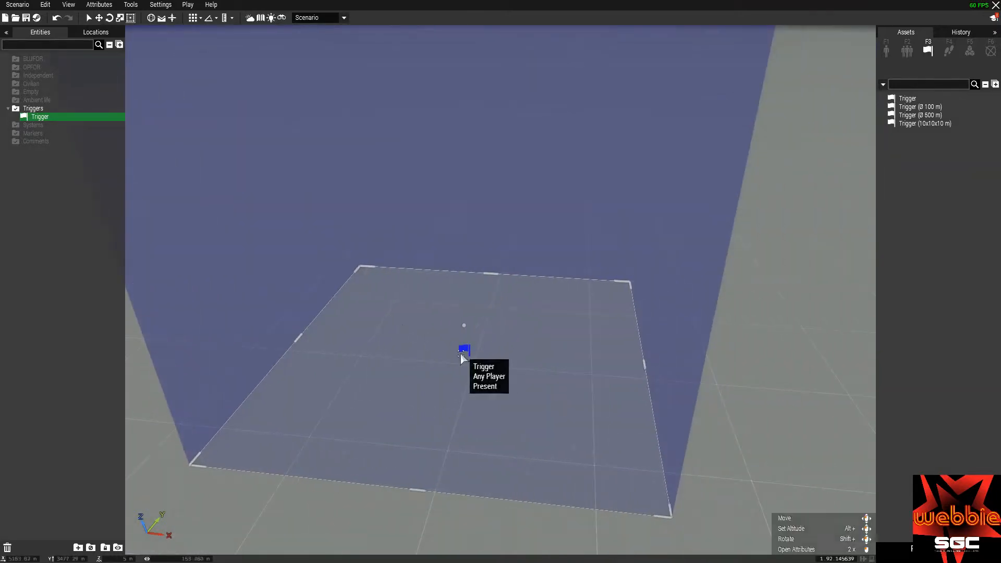
pyautogui.doubleClick(467, 352)
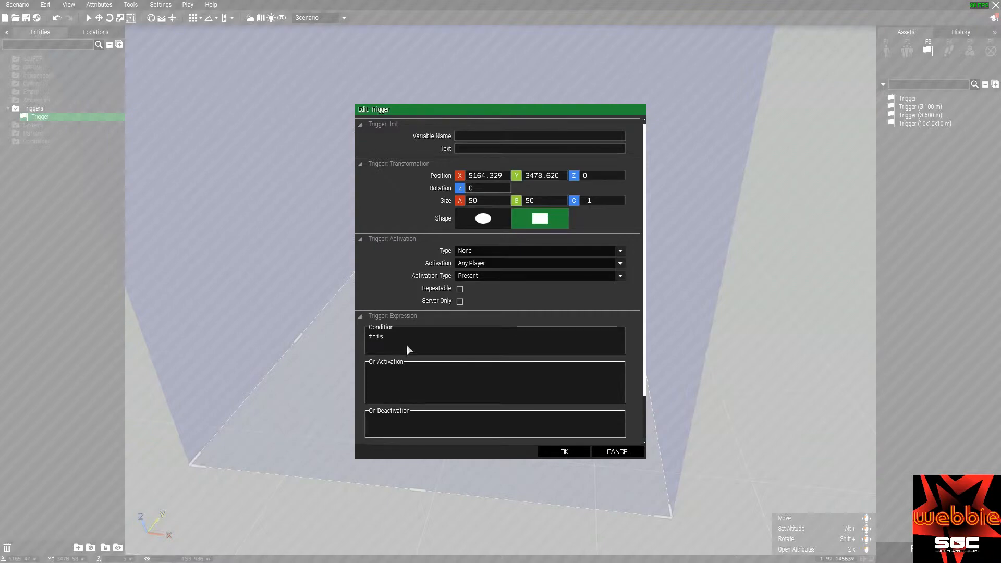
pyautogui.doubleClick(392, 339)
pyautogui.moveTo(370, 288)
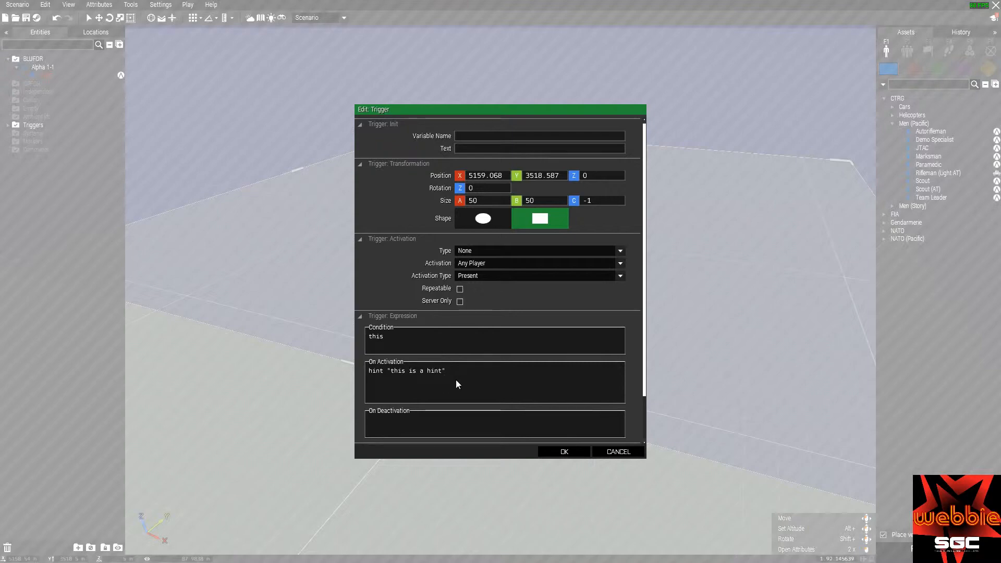
# Apply the trigger's attributes and play the scenario, walking the soldier forward in third-person view
pyautogui.click(564, 453)
pyautogui.click(917, 549)
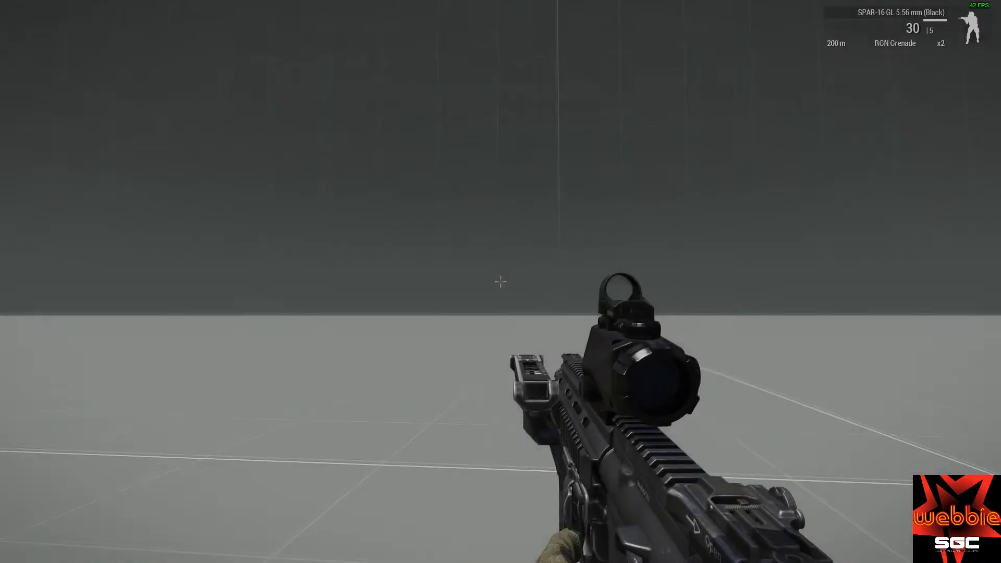
pyautogui.press('KP_Enter')
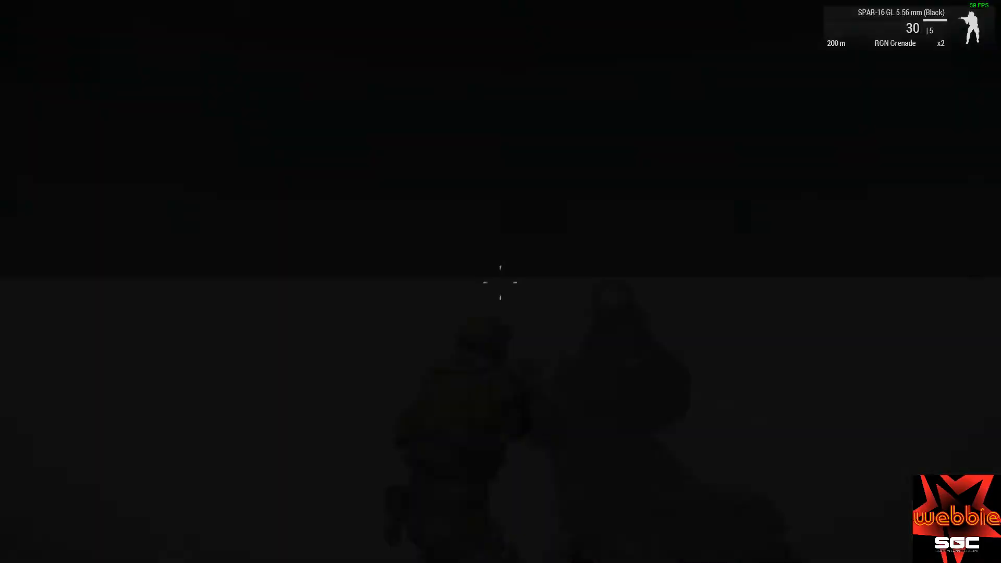
pyautogui.press('w')
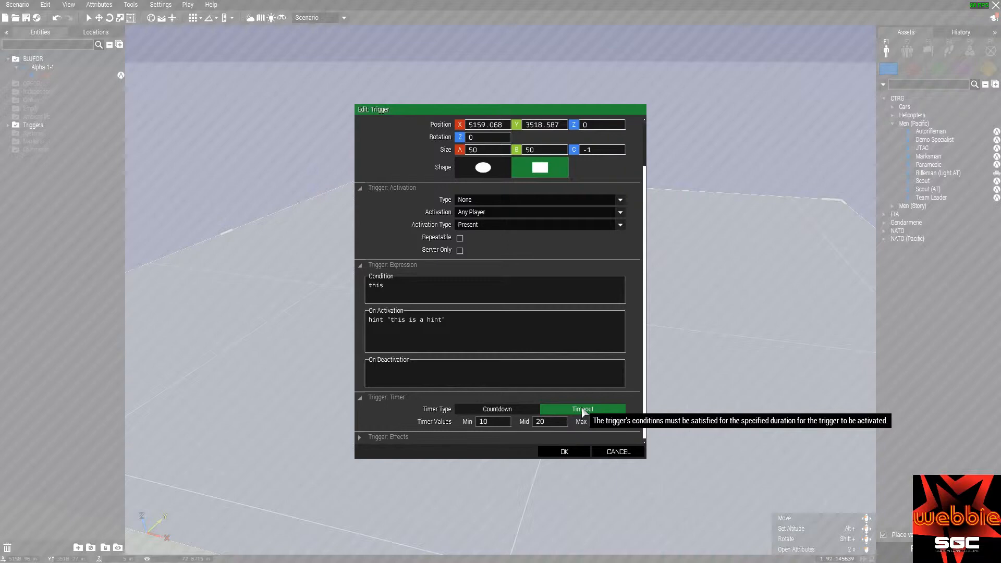
# Set the trigger's timeout timer values to Min 30, Mid 30 and Max 30
pyautogui.moveTo(497, 424); pyautogui.dragTo(344, 417)
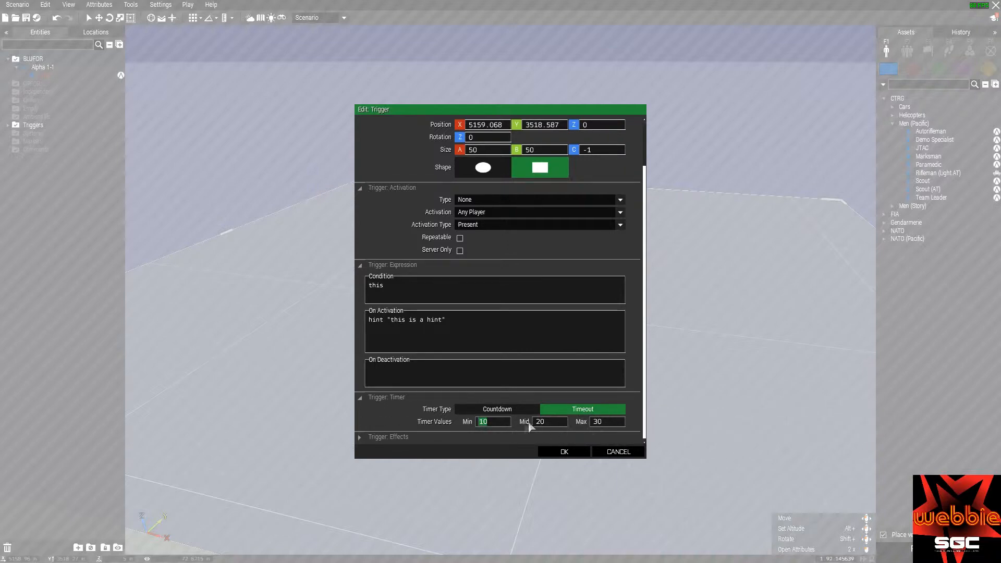
pyautogui.write('0')
pyautogui.moveTo(548, 421); pyautogui.dragTo(533, 422)
pyautogui.write('0')
pyautogui.moveTo(612, 423); pyautogui.dragTo(573, 419)
pyautogui.write('0')
pyautogui.click(498, 422)
pyautogui.write('30')
pyautogui.moveTo(547, 419); pyautogui.dragTo(508, 430)
pyautogui.write('30')
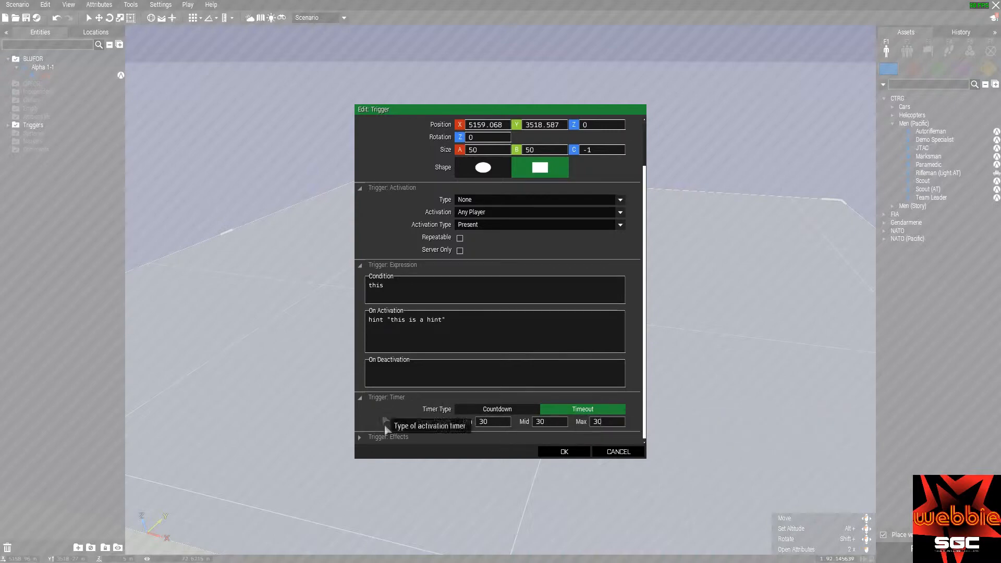
# Expand the trigger's effects settings and set its activation sound to Alarm
pyautogui.click(361, 438)
pyautogui.scroll(-3, 459, 415)
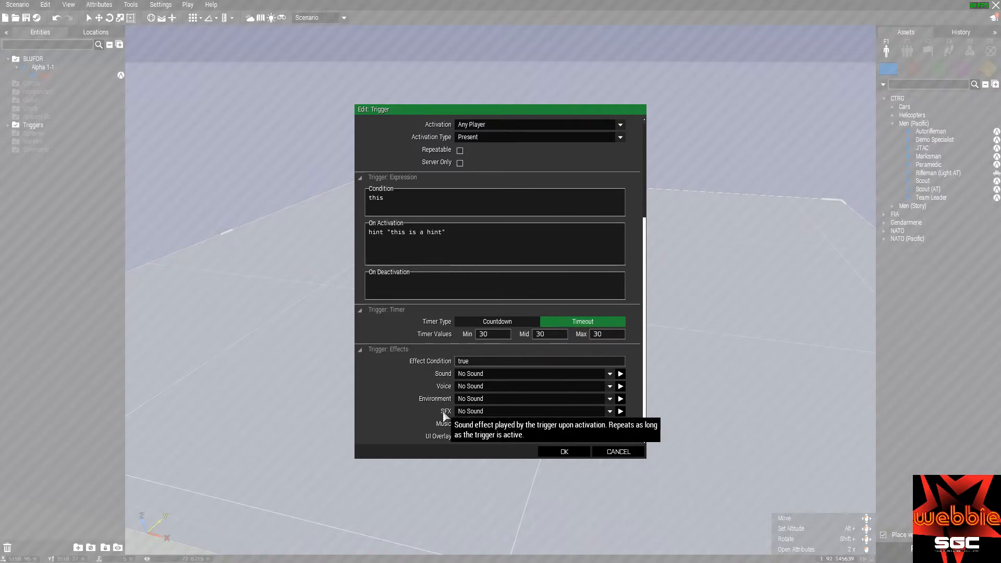
pyautogui.click(473, 375)
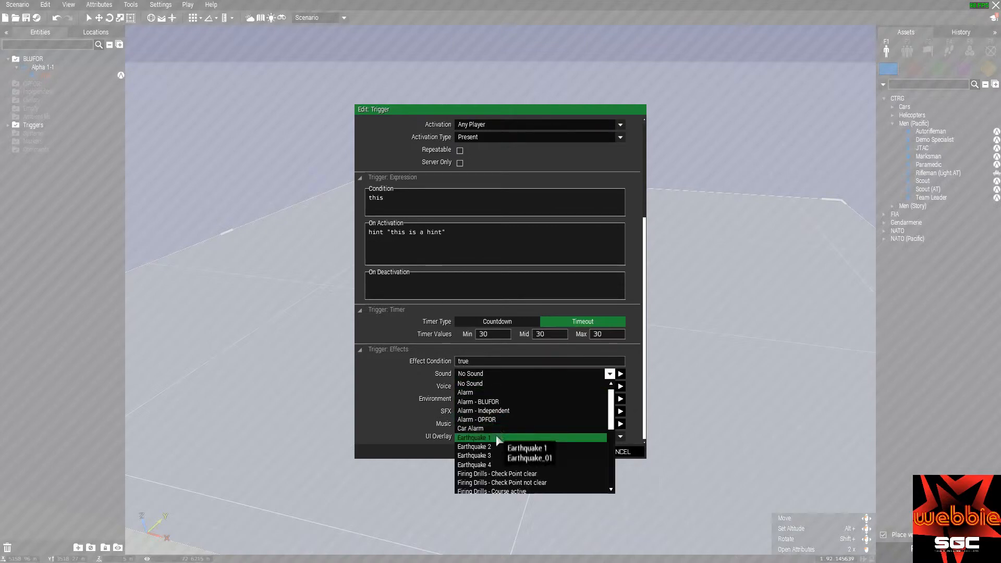
pyautogui.click(498, 393)
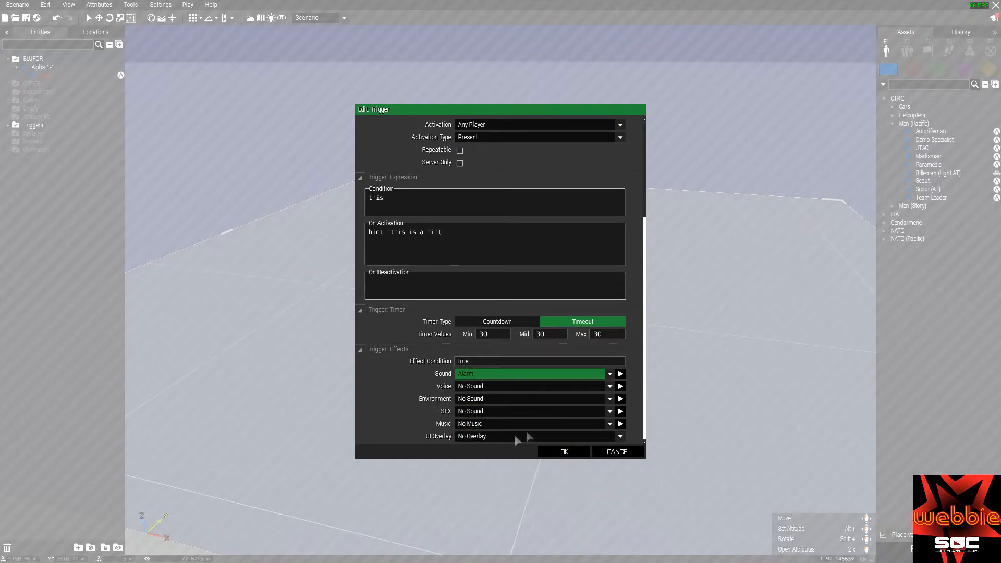
# Set the trigger's timeout Min and Mid values to 5 and apply the attributes
pyautogui.click(488, 334)
pyautogui.write('5')
pyautogui.click(550, 337)
pyautogui.write('5')
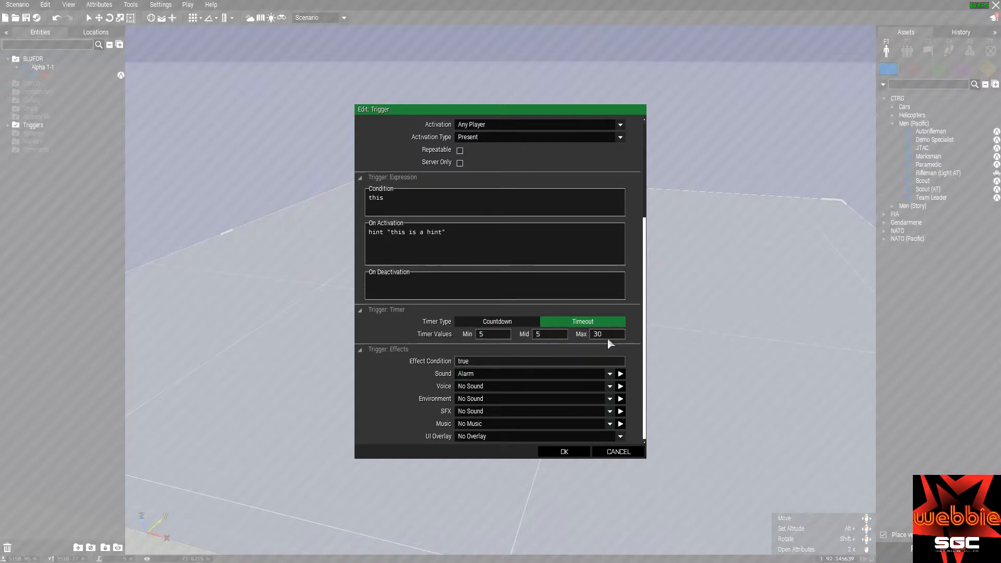
pyautogui.click(563, 453)
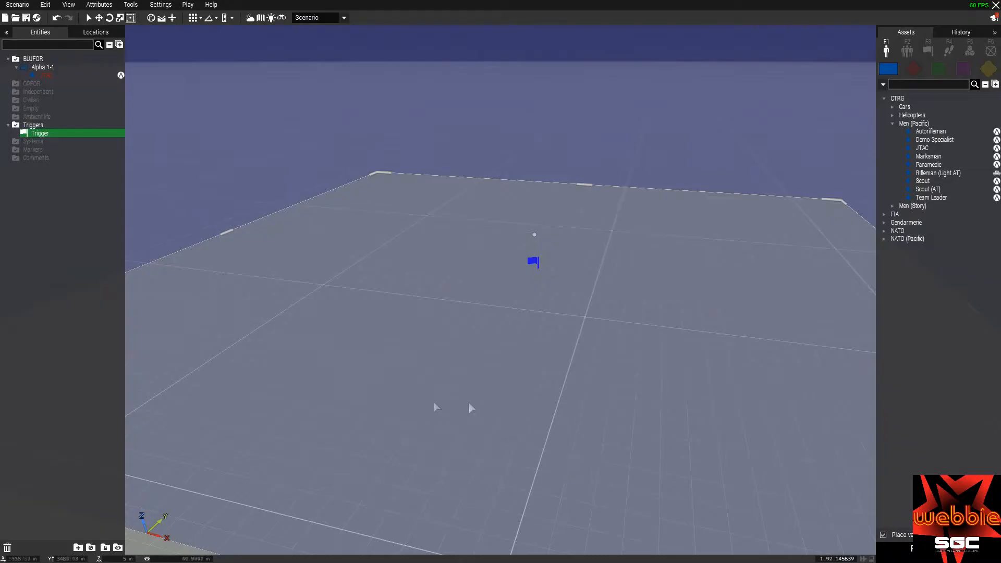
# Play the scenario, walk the soldier into the trigger area to test its activation, and return to the editor
pyautogui.click(933, 549)
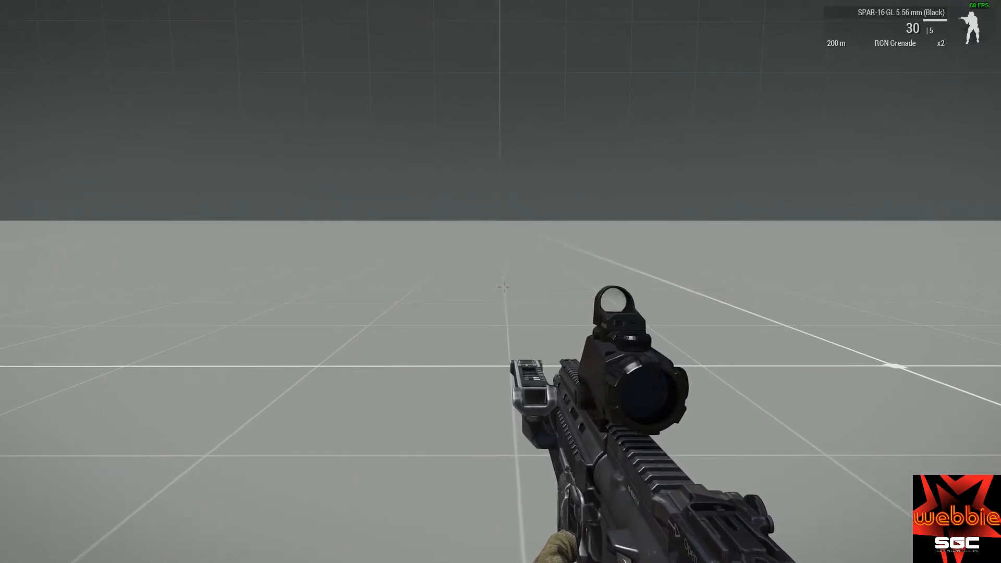
pyautogui.press('w')
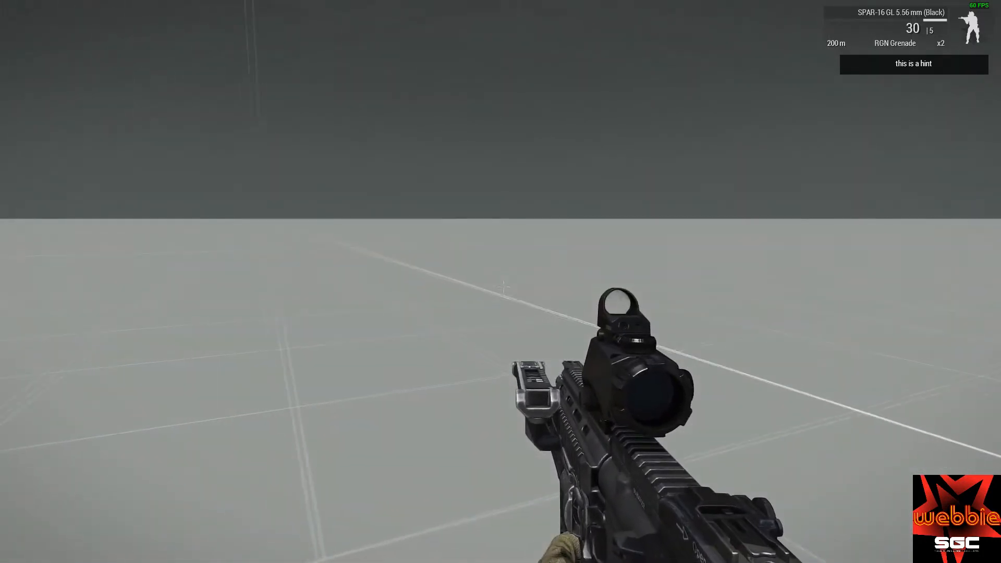
pyautogui.press('Escape')
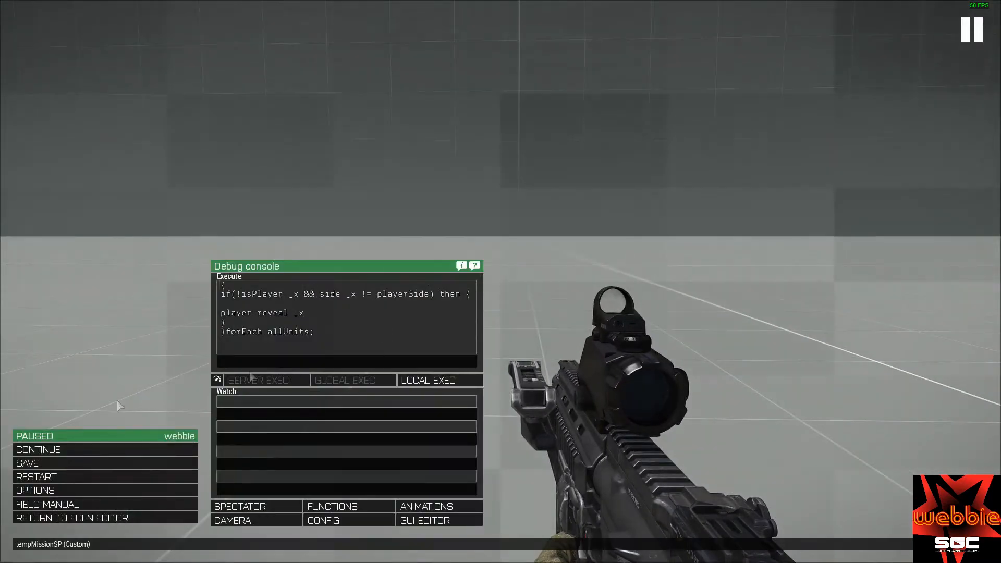
pyautogui.click(68, 517)
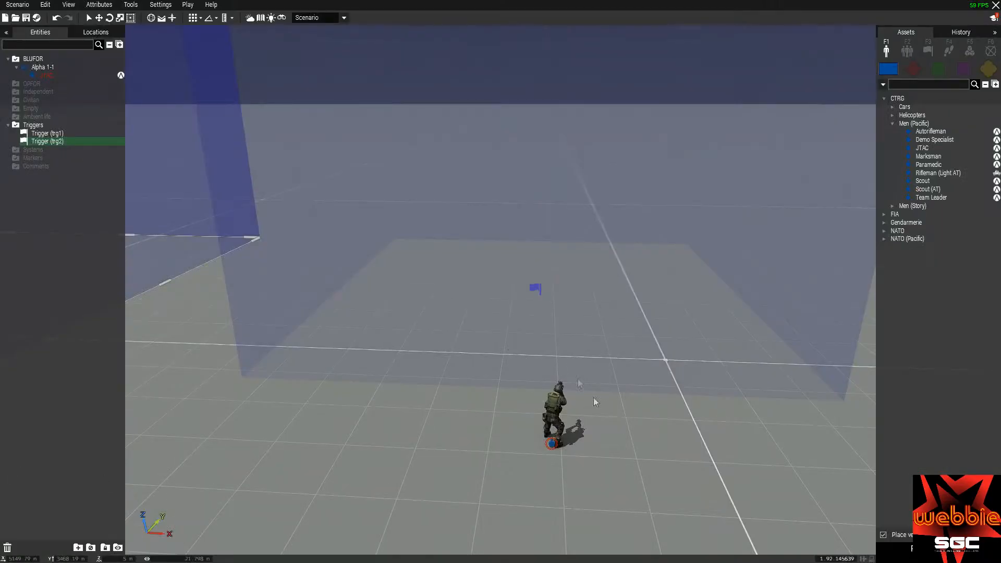
# Place a Respawn Position module from the Multiplayer systems on the ground just outside the nearby trigger area
pyautogui.moveTo(660, 413); pyautogui.dragTo(616, 441)
pyautogui.moveTo(615, 441); pyautogui.dragTo(649, 345, button='right')
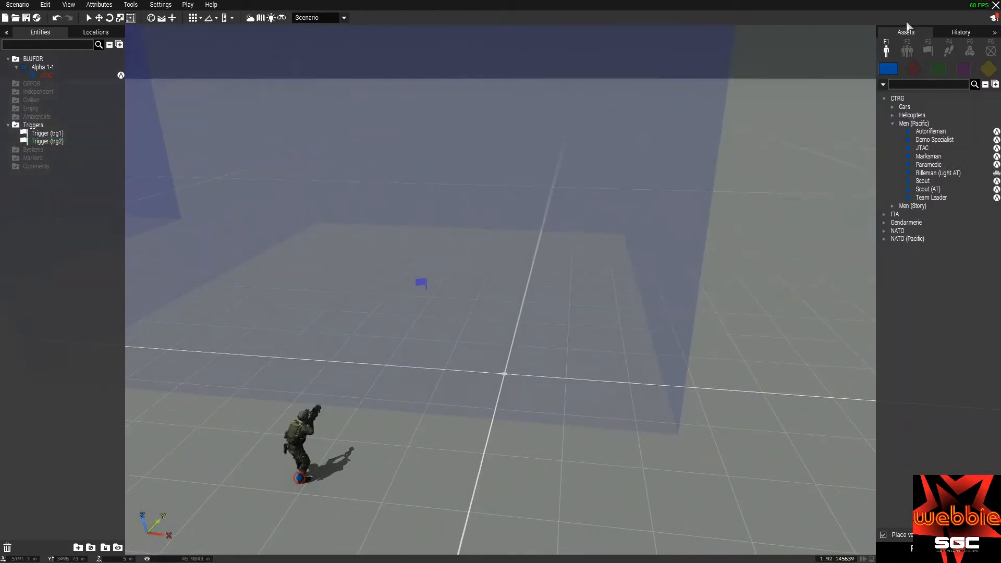
pyautogui.press('F5')
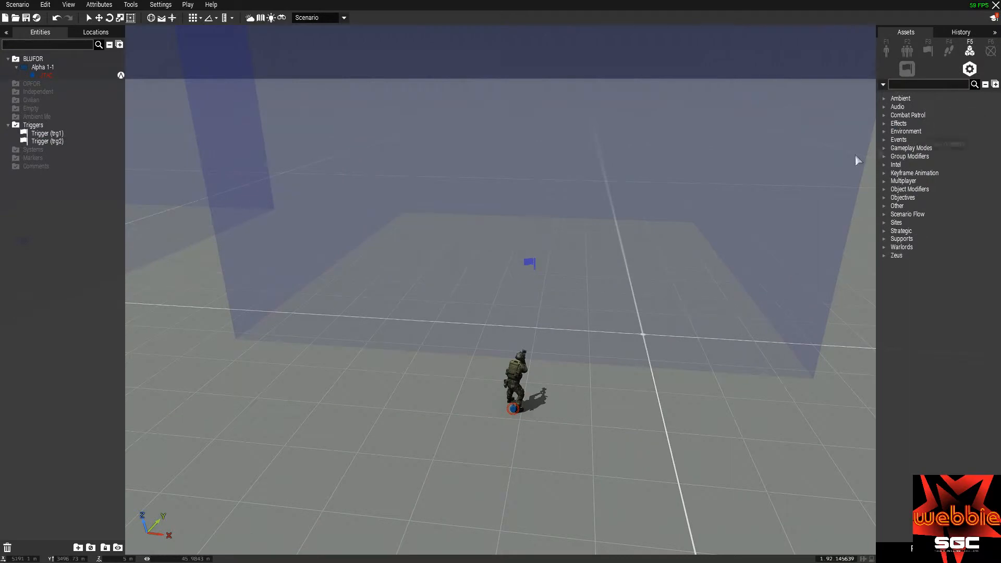
pyautogui.click(885, 165)
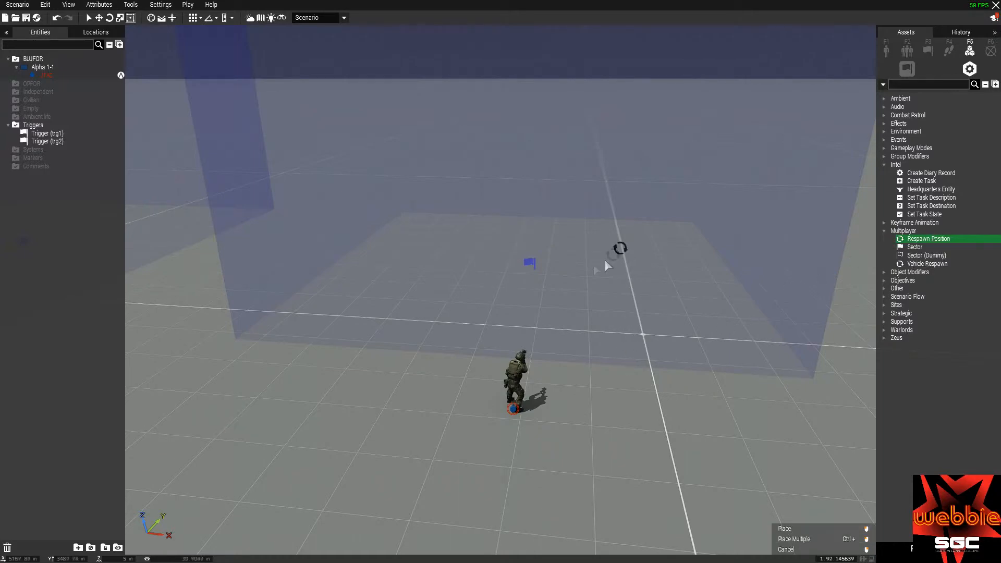
pyautogui.press('w')
pyautogui.press('d')
pyautogui.click(637, 368)
pyautogui.press('s')
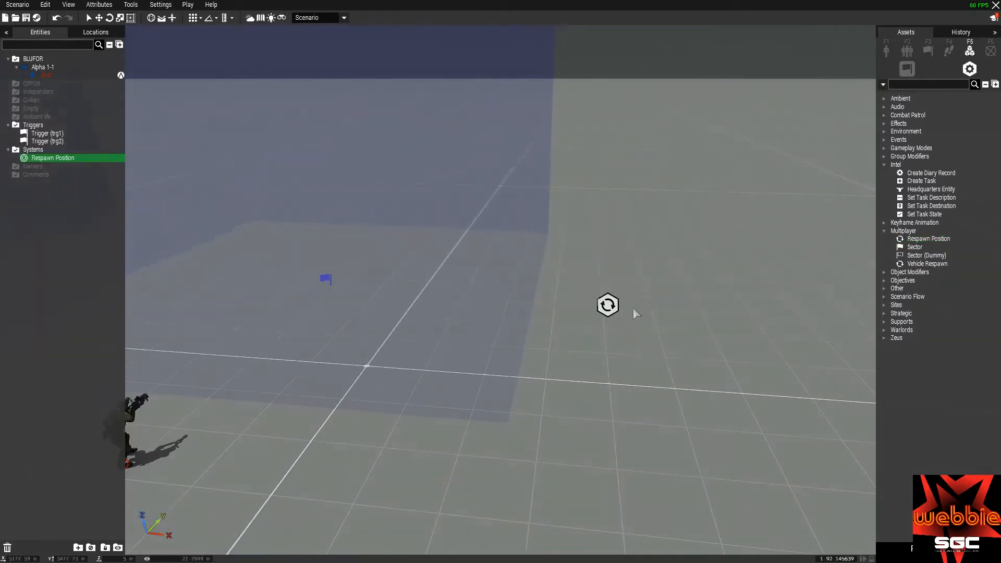
# Name the respawn position "a", set its side to BLUFOR, and apply the attributes
pyautogui.doubleClick(607, 304)
pyautogui.click(484, 242)
pyautogui.write('a')
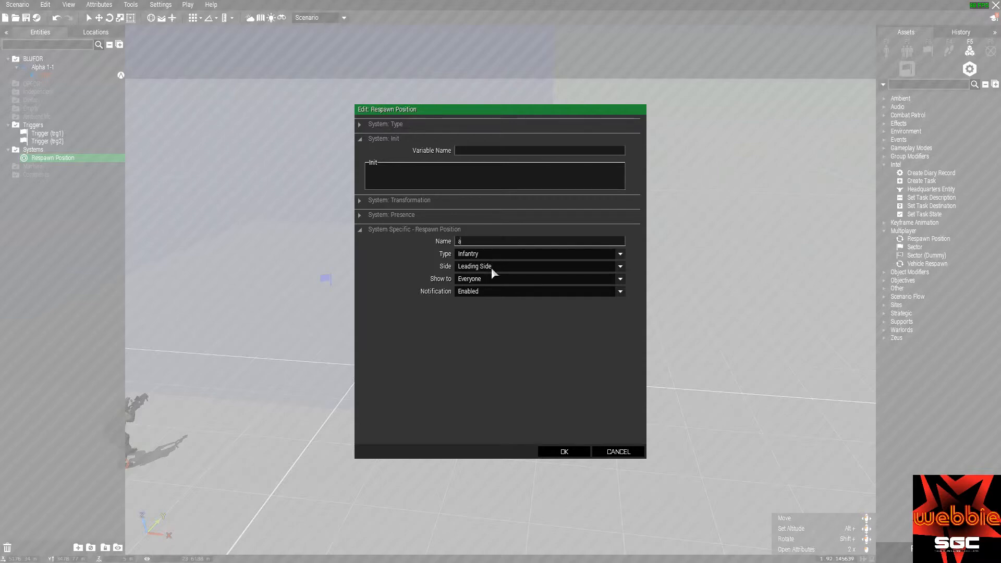
pyautogui.click(490, 267)
pyautogui.click(482, 285)
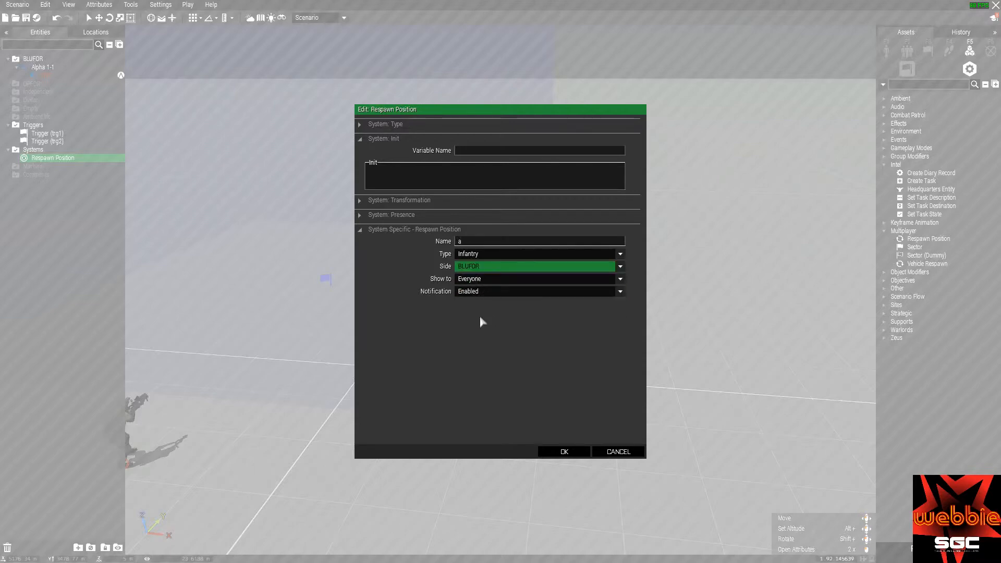
pyautogui.click(564, 452)
# Sync the Respawn Position module to trigger trg1 beside it
pyautogui.press('a')
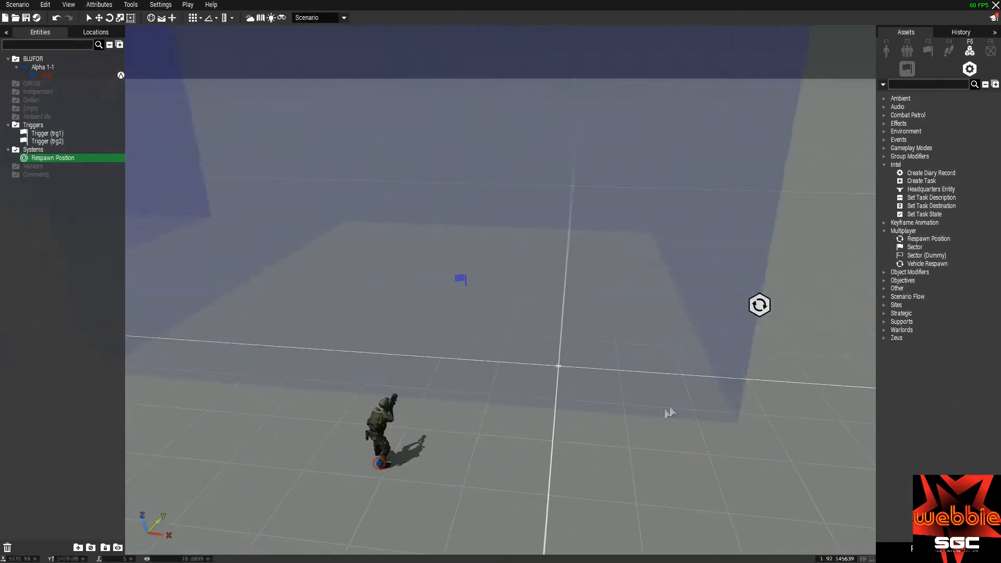
pyautogui.press('d')
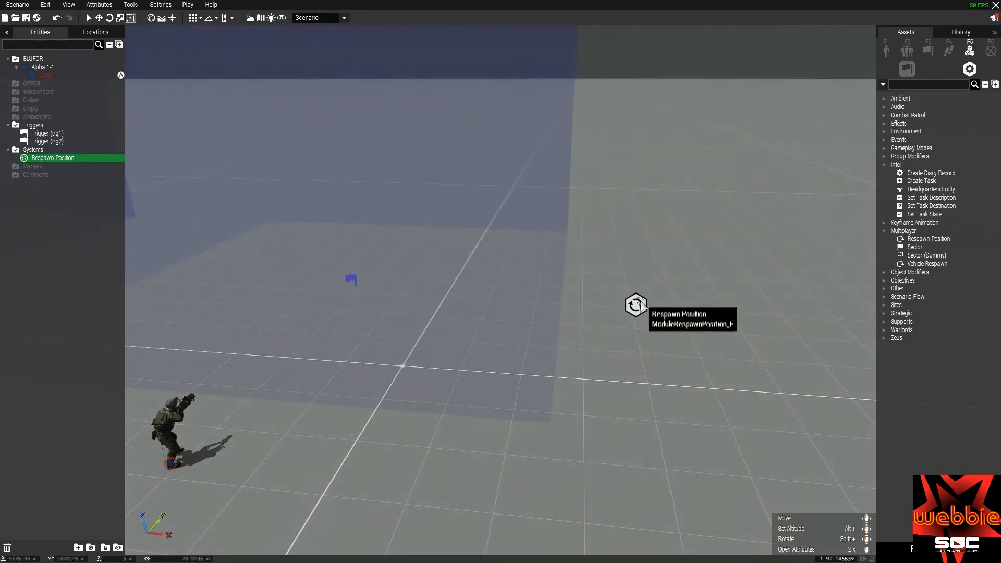
pyautogui.rightClick(640, 300)
pyautogui.moveTo(647, 303)
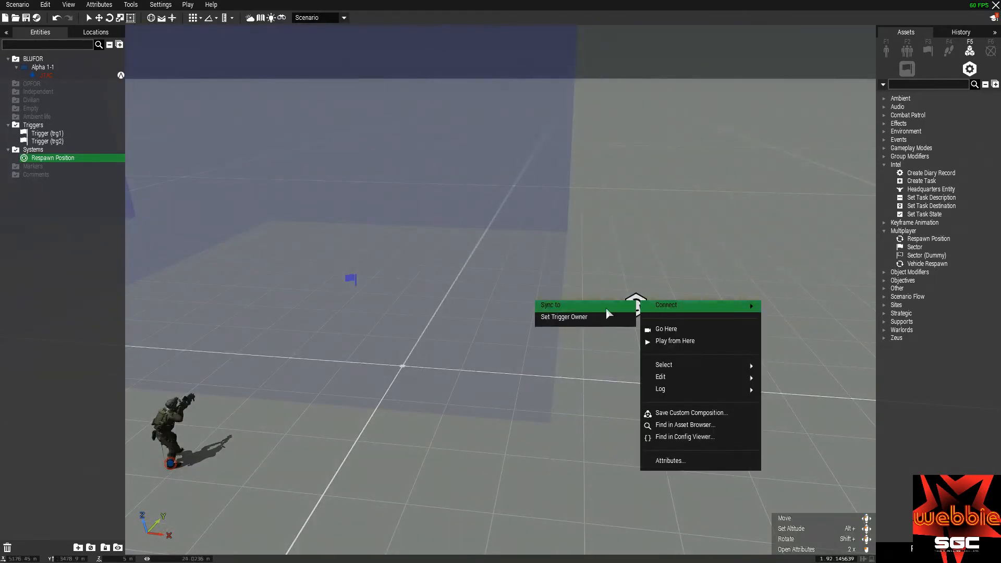
pyautogui.click(607, 309)
pyautogui.click(353, 280)
# Examine the sync line between the Respawn Position module and trigger trg1, along with the surrounding trigger areas
pyautogui.moveTo(719, 387); pyautogui.dragTo(558, 293, button='right')
pyautogui.press('s')
pyautogui.press('d')
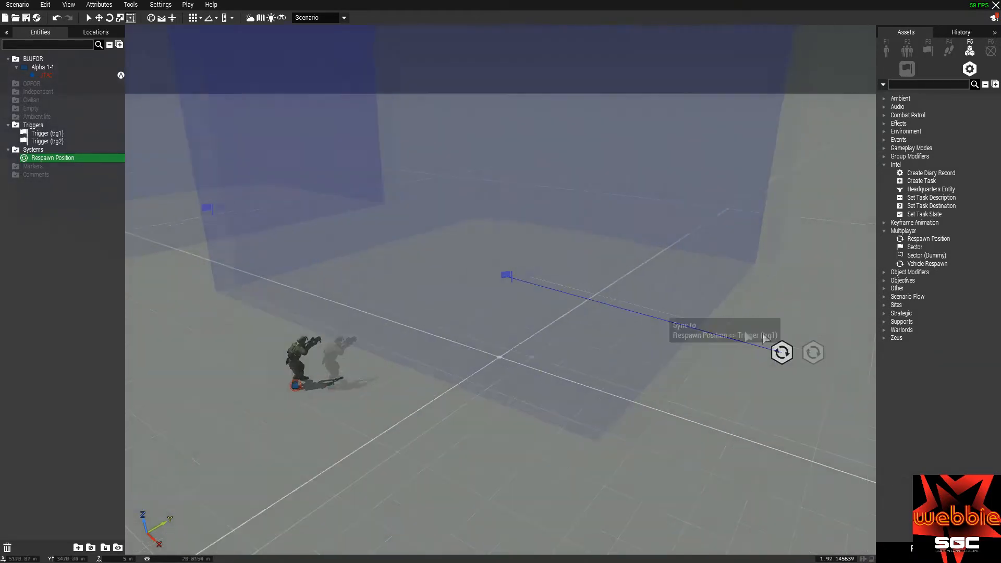
pyautogui.press('d')
pyautogui.moveTo(612, 353)
pyautogui.mouseDown()
pyautogui.moveTo(641, 329)
pyautogui.moveTo(617, 345)
pyautogui.mouseUp()
pyautogui.press('a')
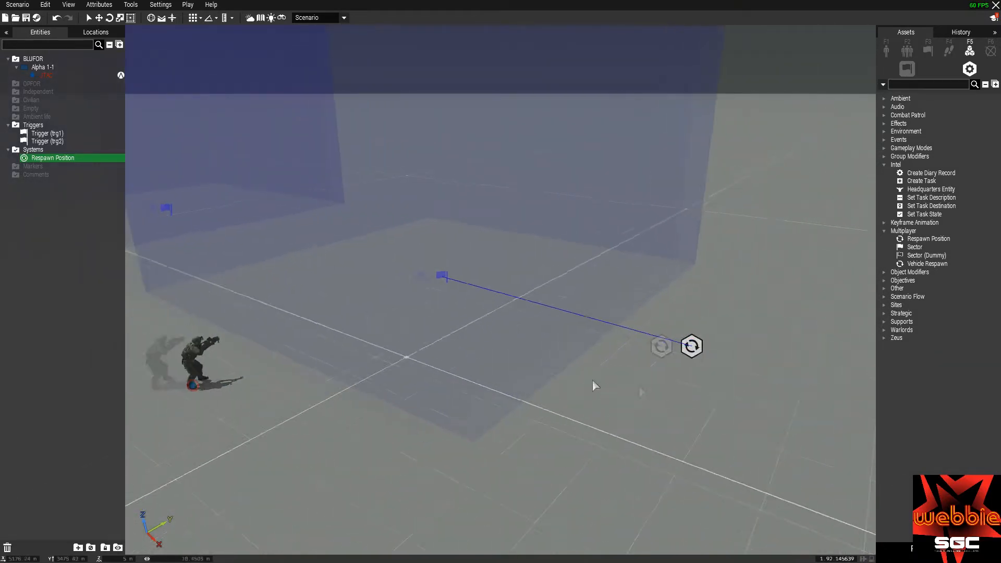
pyautogui.press('w')
pyautogui.click(664, 339)
pyautogui.press('s')
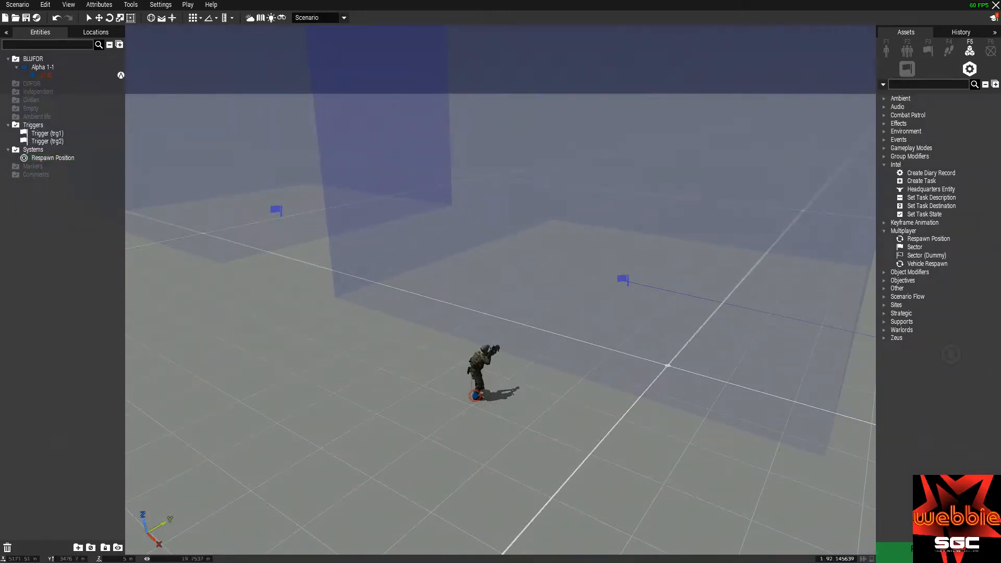
# Play the scenario and check the in-game map for a respawn marker before the soldier enters the trigger area
pyautogui.click(939, 553)
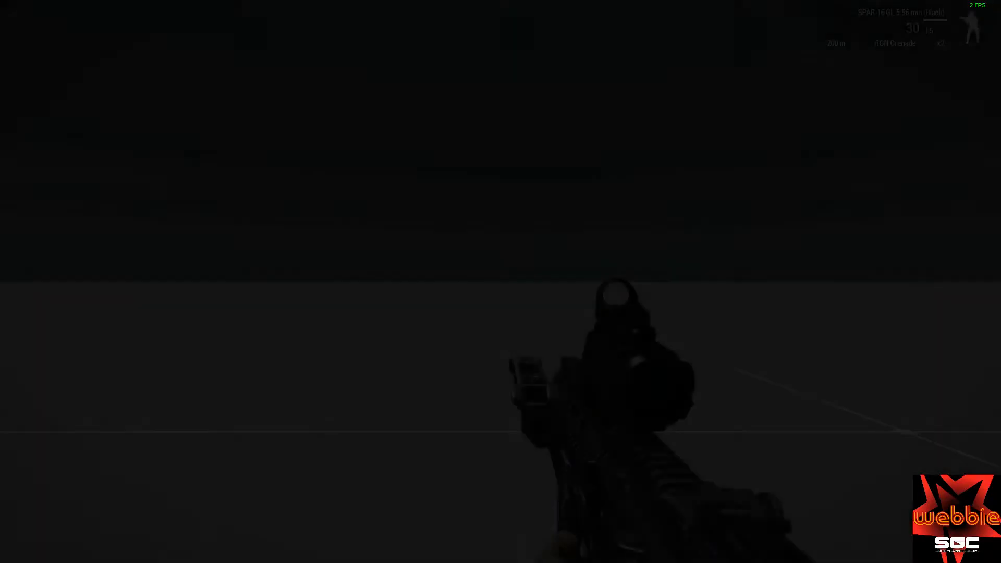
pyautogui.press('m')
pyautogui.scroll(-6, 520, 294)
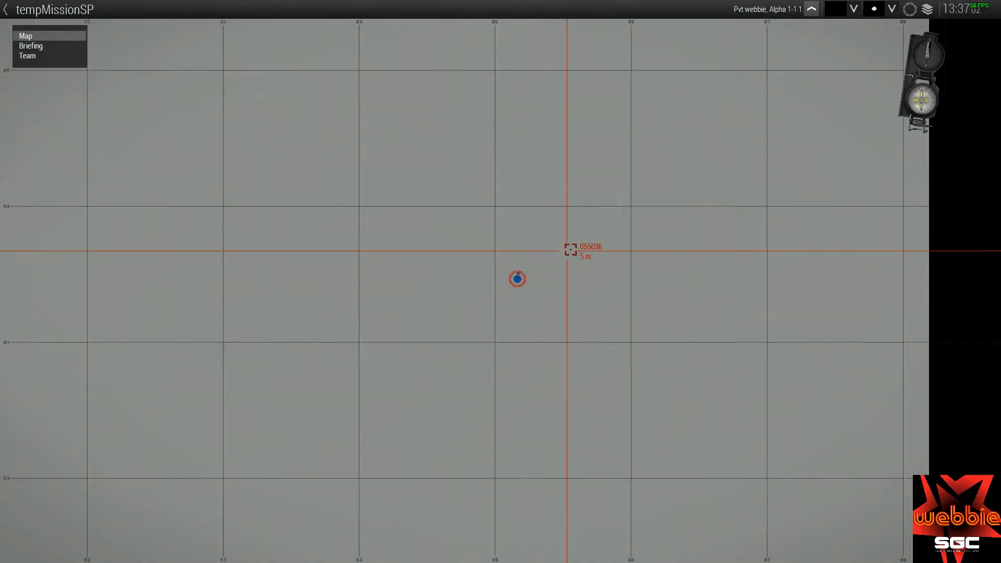
pyautogui.scroll(6, 494, 292)
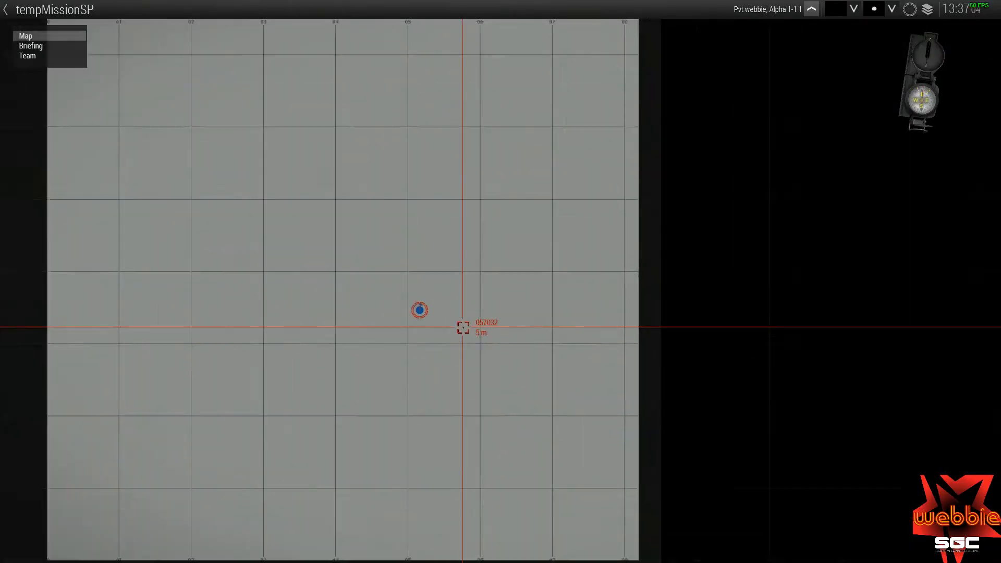
pyautogui.press('m')
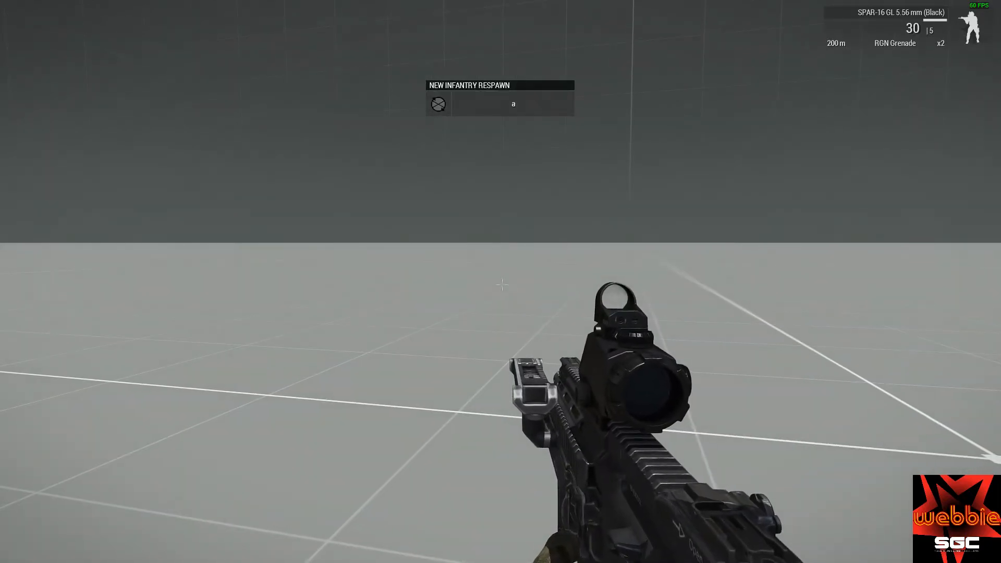
# Check the in-game map for the respawn marker near the soldier once the trigger has fired, and return to the editor
pyautogui.press('m')
pyautogui.scroll(-5, 438, 331)
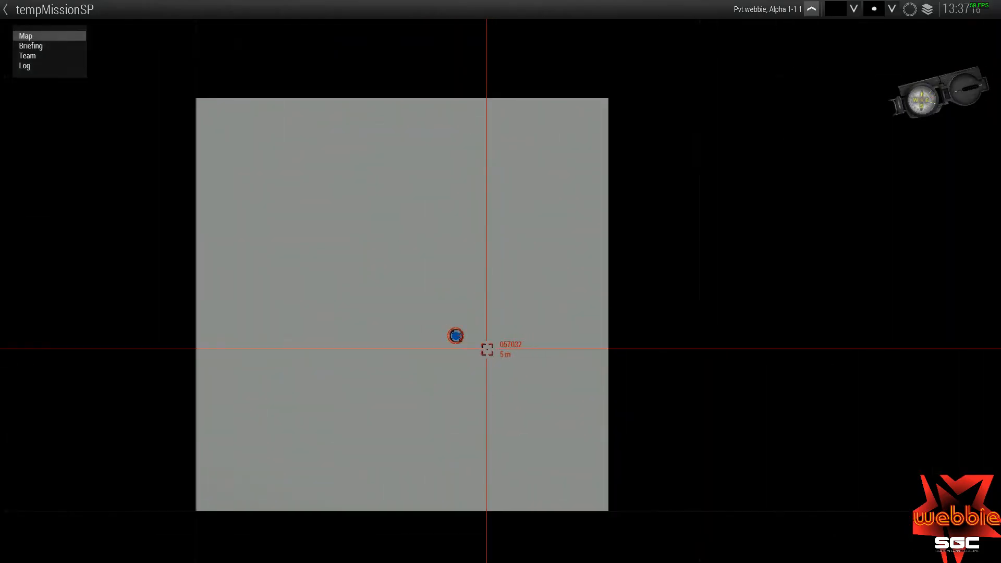
pyautogui.scroll(5, 475, 330)
pyautogui.scroll(8, 459, 302)
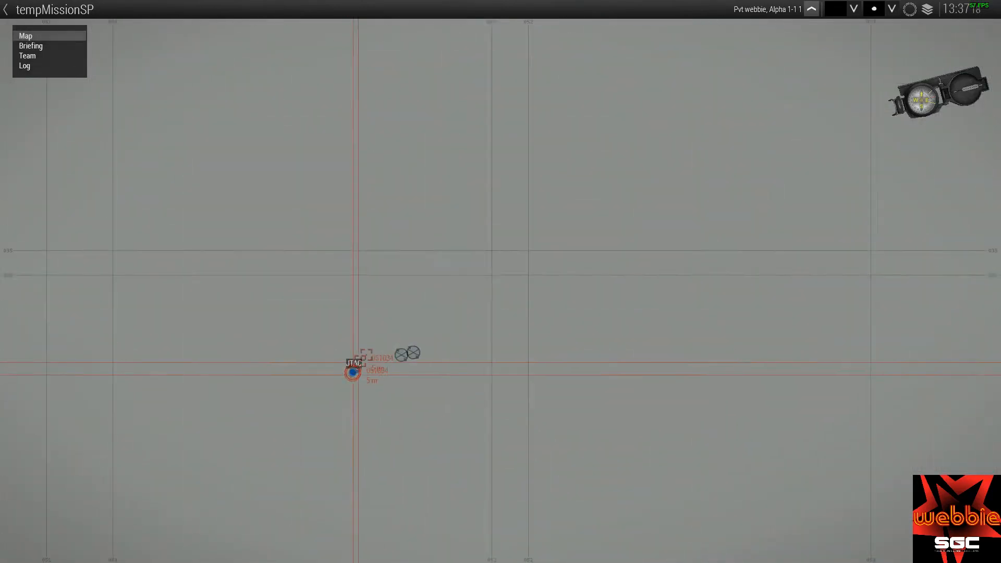
pyautogui.press('m')
pyautogui.press('Escape')
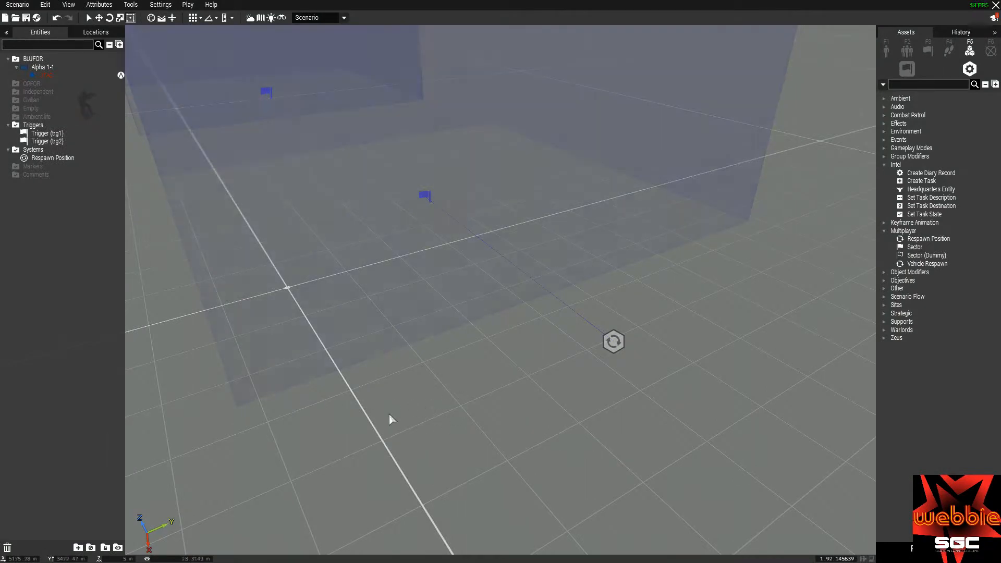
# Follow the link from the Respawn Position module to trigger trg1 and on towards trigger trg2
pyautogui.moveTo(278, 398)
pyautogui.mouseDown(button='right')
pyautogui.moveTo(455, 383)
pyautogui.moveTo(697, 297)
pyautogui.moveTo(286, 364)
pyautogui.moveTo(473, 339)
pyautogui.moveTo(462, 386)
pyautogui.moveTo(348, 351)
pyautogui.mouseUp(button='right')
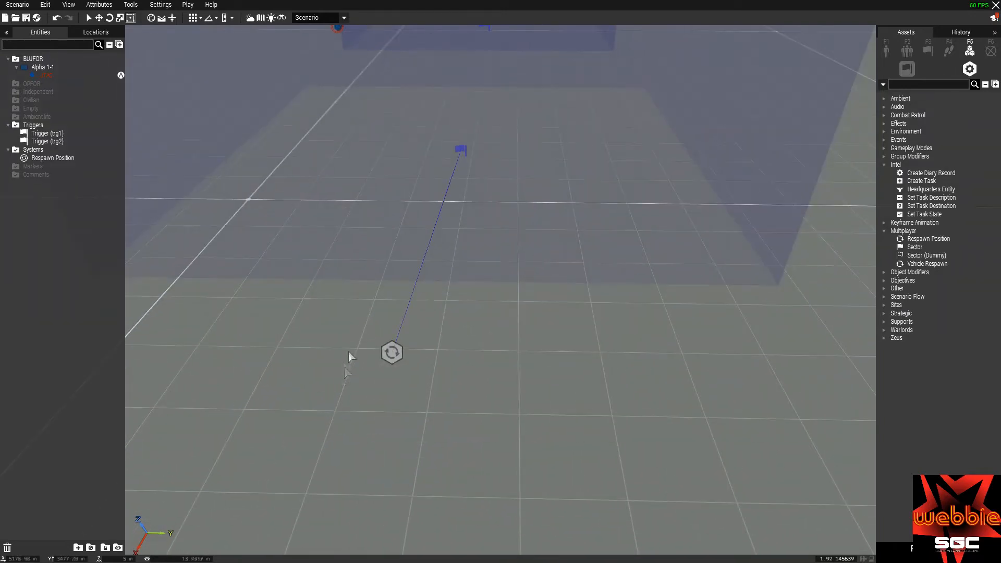
pyautogui.press('w')
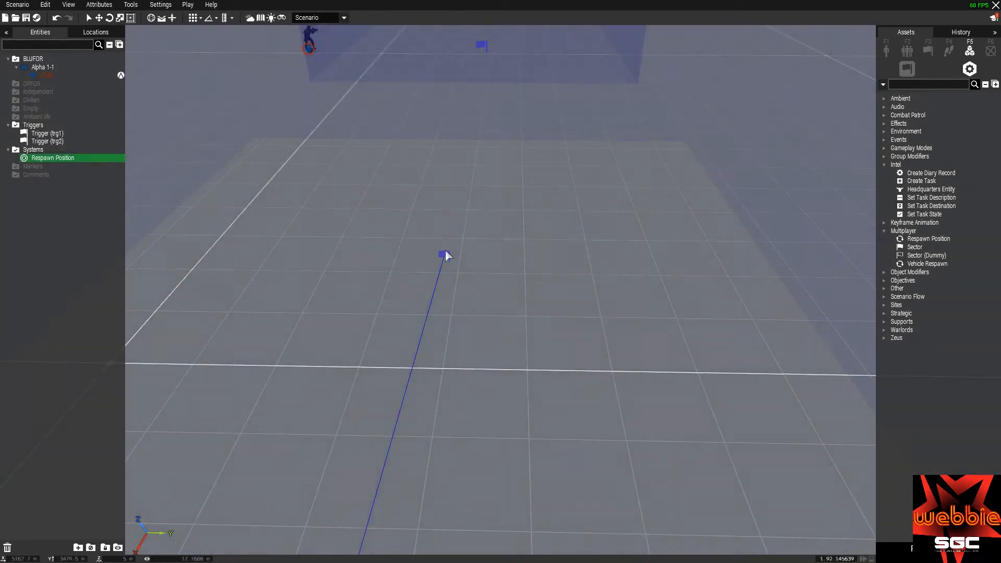
pyautogui.click(446, 253)
pyautogui.click(446, 254)
pyautogui.press('a')
pyautogui.moveTo(446, 254)
pyautogui.mouseDown(button='right')
pyautogui.moveTo(260, 262)
pyautogui.moveTo(759, 223)
pyautogui.moveTo(653, 253)
pyautogui.moveTo(427, 252)
pyautogui.mouseUp(button='right')
pyautogui.press('w')
pyautogui.press('a')
pyautogui.press('s')
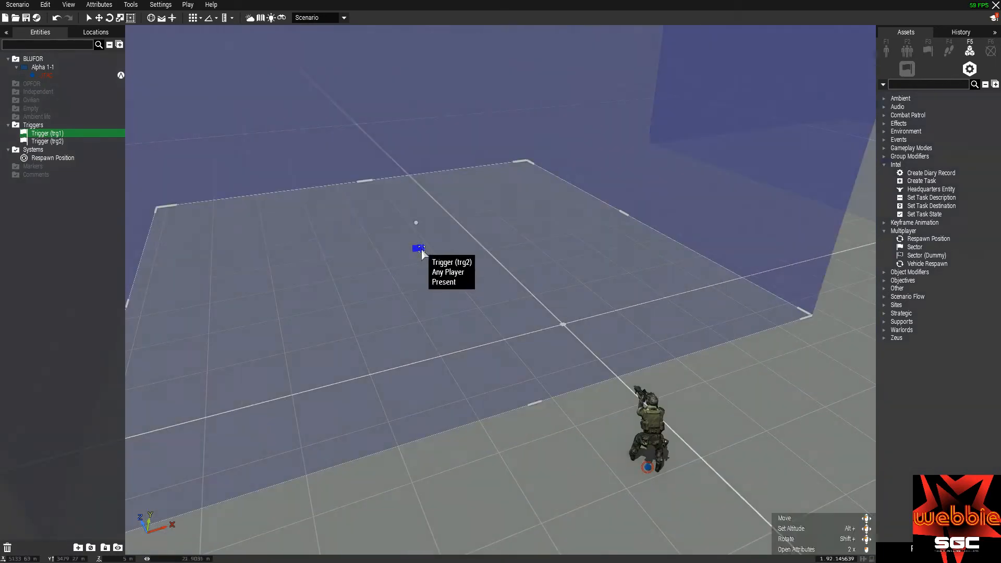
# Examine the areas of triggers trg2 and trg1 and how they sit relative to each other and the soldier
pyautogui.click(424, 252)
pyautogui.press('d')
pyautogui.press('w')
pyautogui.moveTo(577, 238); pyautogui.dragTo(567, 257, button='right')
pyautogui.press('w')
pyautogui.press('d')
pyautogui.press('s')
pyautogui.moveTo(461, 235); pyautogui.dragTo(504, 220, button='right')
pyautogui.press('a')
pyautogui.press('s')
pyautogui.moveTo(463, 248); pyautogui.dragTo(625, 234, button='right')
pyautogui.press('d')
pyautogui.press('a')
pyautogui.click(632, 220)
pyautogui.moveTo(646, 277); pyautogui.dragTo(524, 285, button='right')
pyautogui.moveTo(723, 261); pyautogui.dragTo(562, 286, button='right')
pyautogui.click(400, 222)
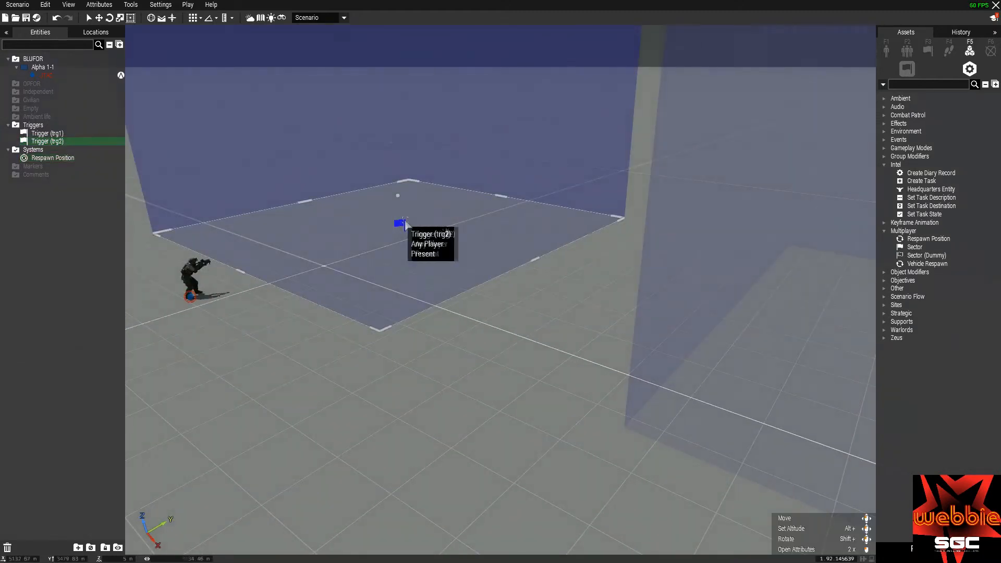
pyautogui.moveTo(370, 236); pyautogui.dragTo(664, 294, button='right')
pyautogui.moveTo(528, 305)
pyautogui.mouseDown(button='right')
pyautogui.moveTo(572, 309)
pyautogui.moveTo(273, 289)
pyautogui.moveTo(324, 303)
pyautogui.moveTo(546, 308)
pyautogui.mouseUp(button='right')
pyautogui.moveTo(659, 301); pyautogui.dragTo(513, 350, button='right')
# Review the condition expression of trigger trg1 and the variable name and activation settings of trigger trg2
pyautogui.doubleClick(579, 289)
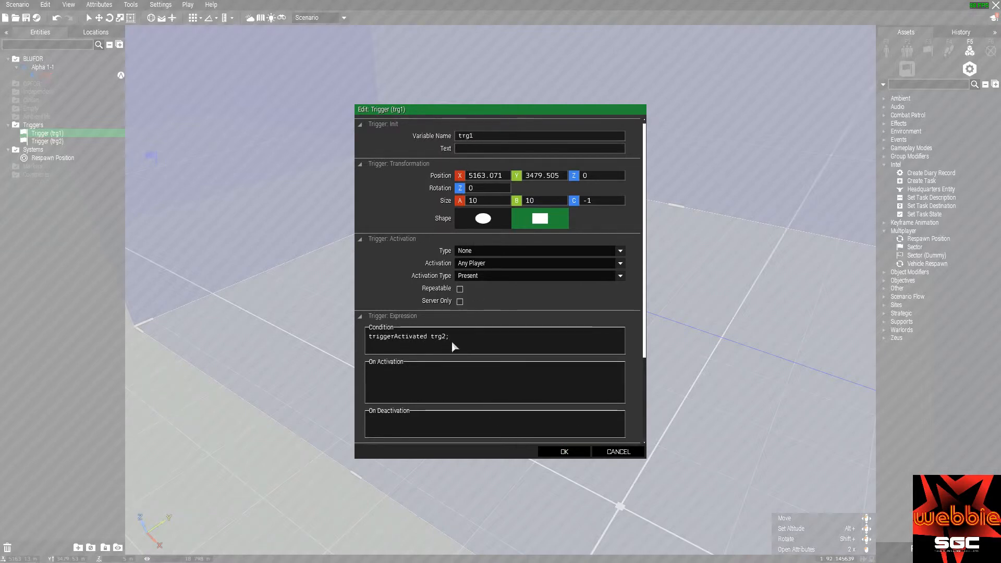
pyautogui.click(561, 454)
pyautogui.press('w')
pyautogui.moveTo(549, 469)
pyautogui.mouseDown(button='right')
pyautogui.moveTo(545, 379)
pyautogui.moveTo(562, 487)
pyautogui.moveTo(541, 476)
pyautogui.mouseUp(button='right')
pyautogui.doubleClick(501, 344)
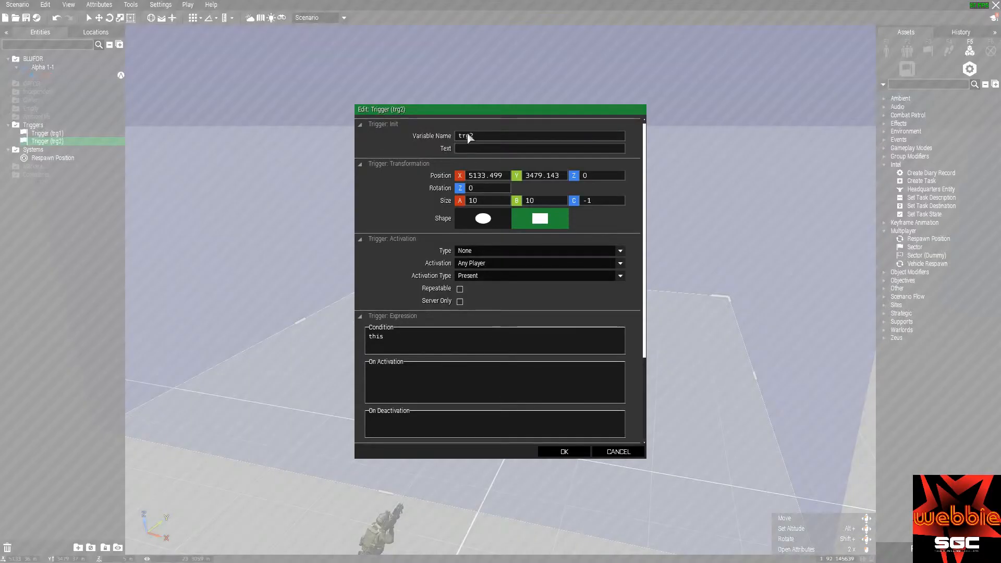
pyautogui.click(554, 453)
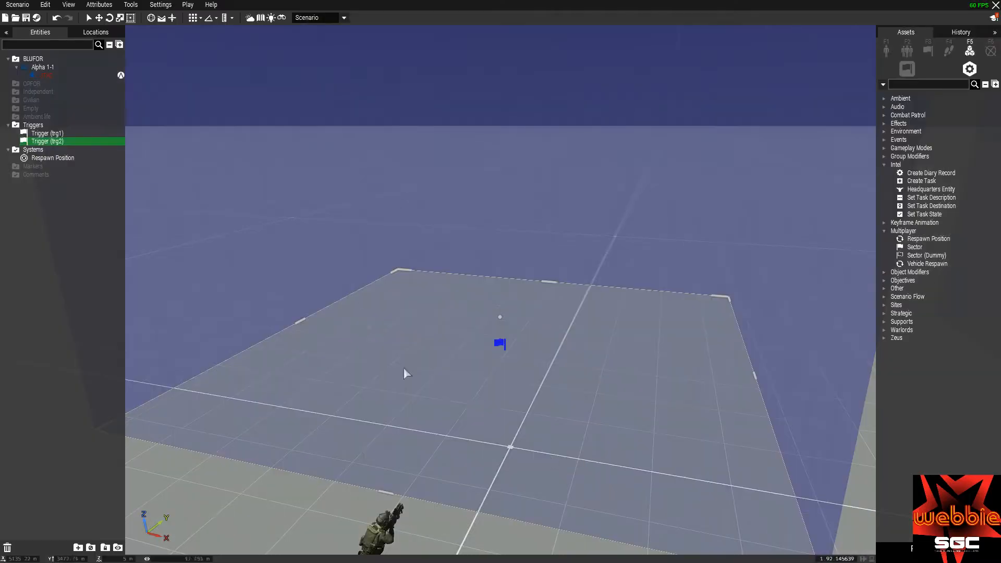
pyautogui.doubleClick(498, 344)
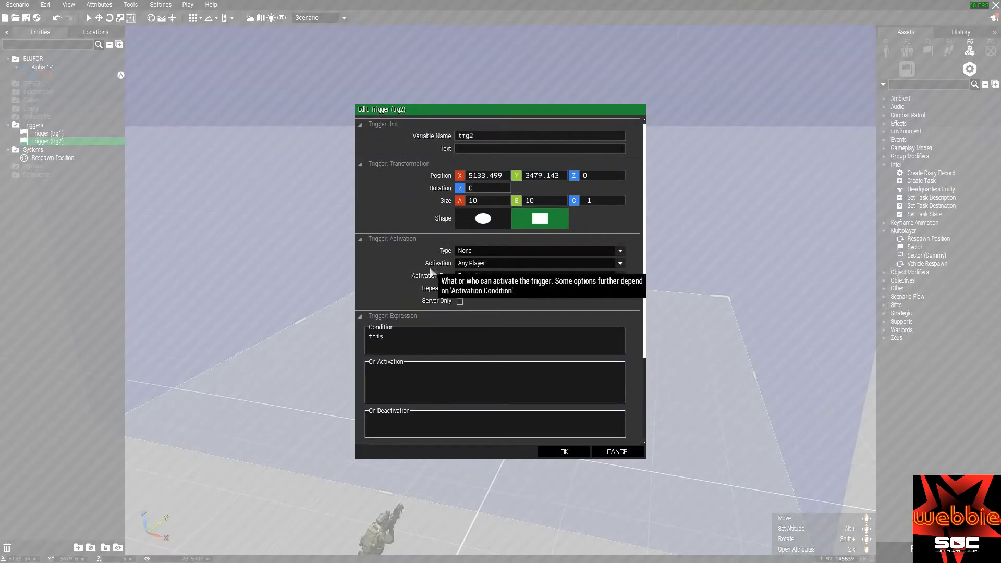
pyautogui.click(554, 453)
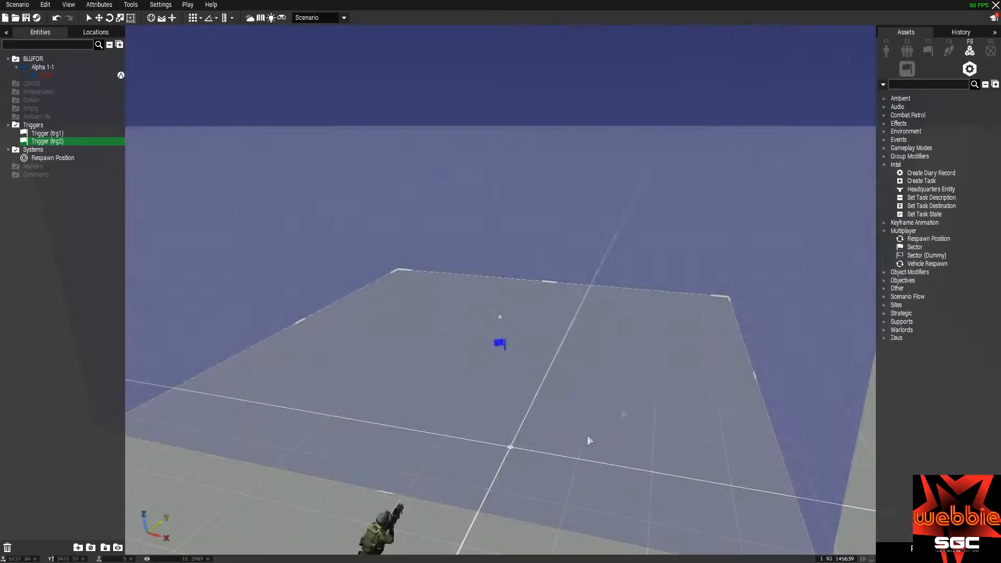
# Examine the Respawn Position module synced to trg1 and the soldier's starting point in front of trigger trg2
pyautogui.press('w')
pyautogui.moveTo(573, 386); pyautogui.dragTo(552, 412, button='right')
pyautogui.press('d')
pyautogui.press('s')
pyautogui.press('d')
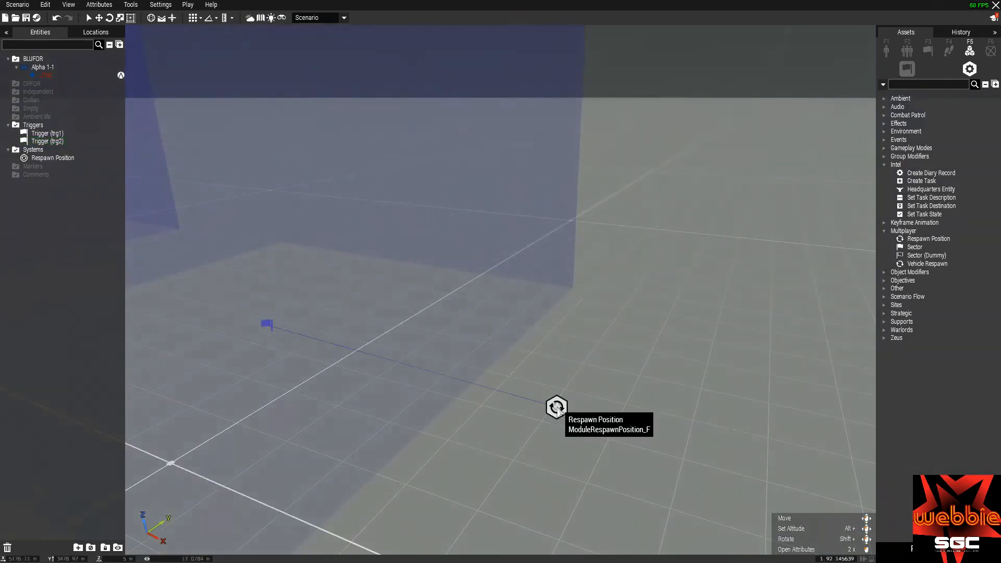
pyautogui.click(556, 408)
pyautogui.press('a')
pyautogui.moveTo(549, 430); pyautogui.dragTo(599, 500, button='right')
pyautogui.press('s')
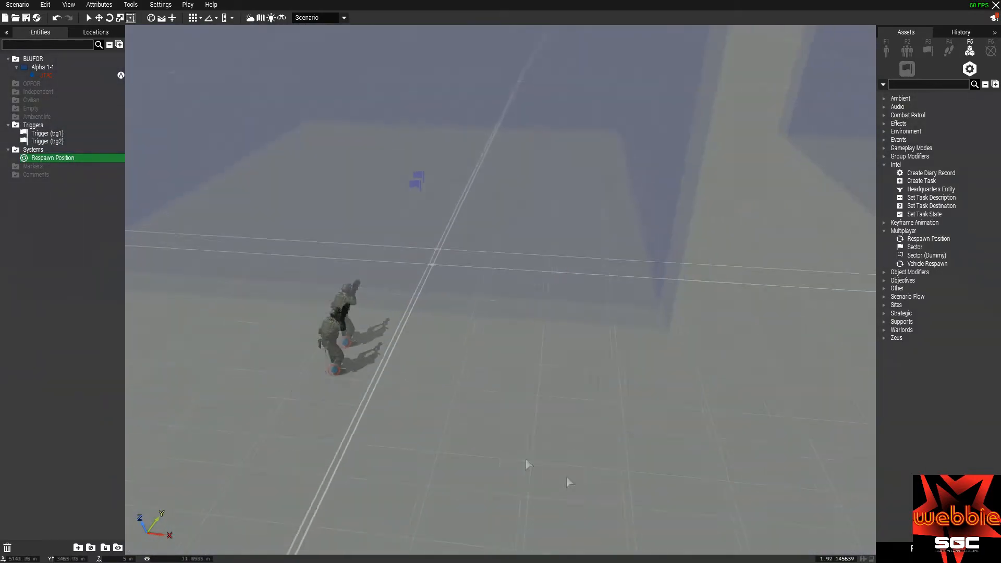
# Play the scenario, walk the soldier into trg2's area, check the map for the respawn marker, and return to the editor
pyautogui.click(939, 549)
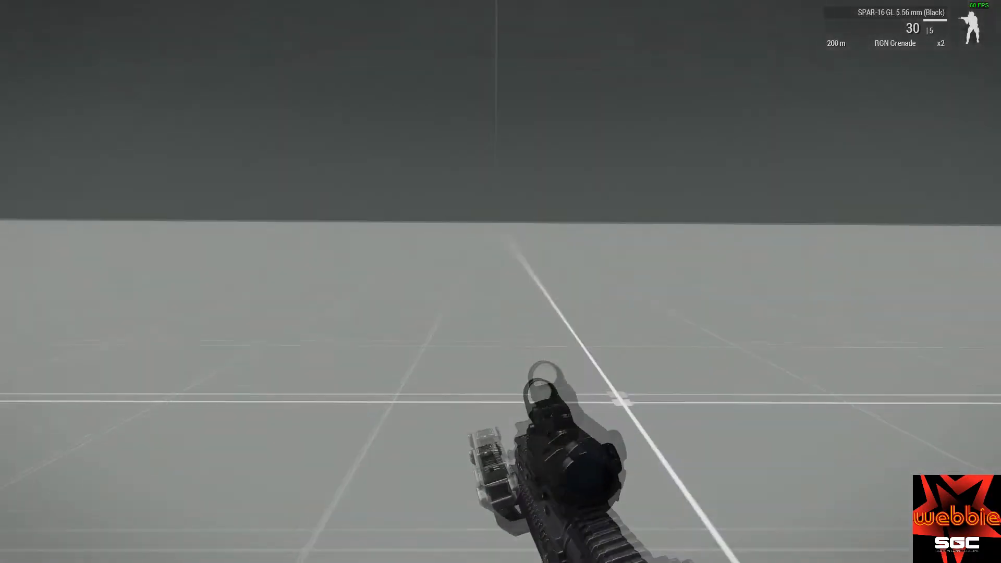
pyautogui.press('w')
pyautogui.press('w')
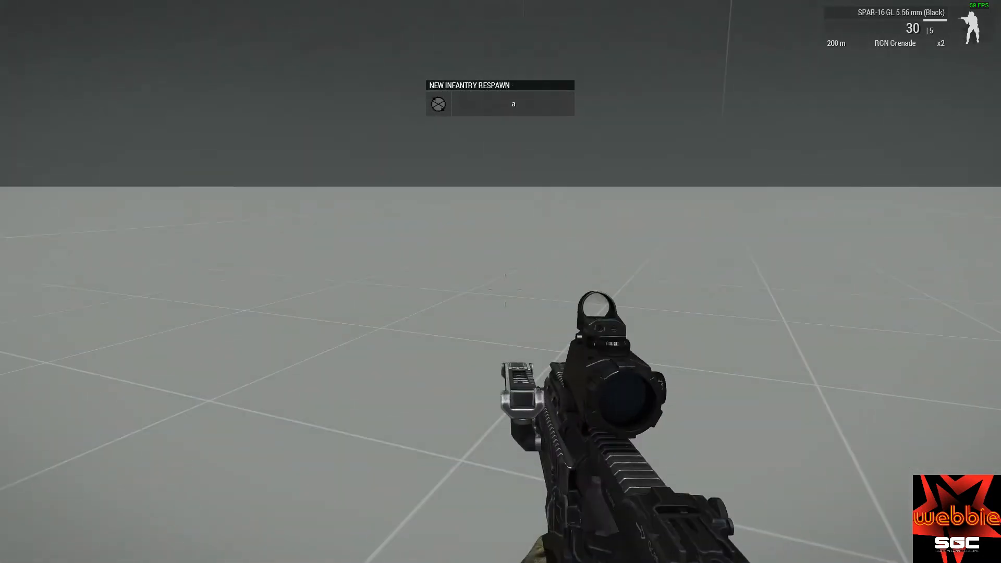
pyautogui.press('m')
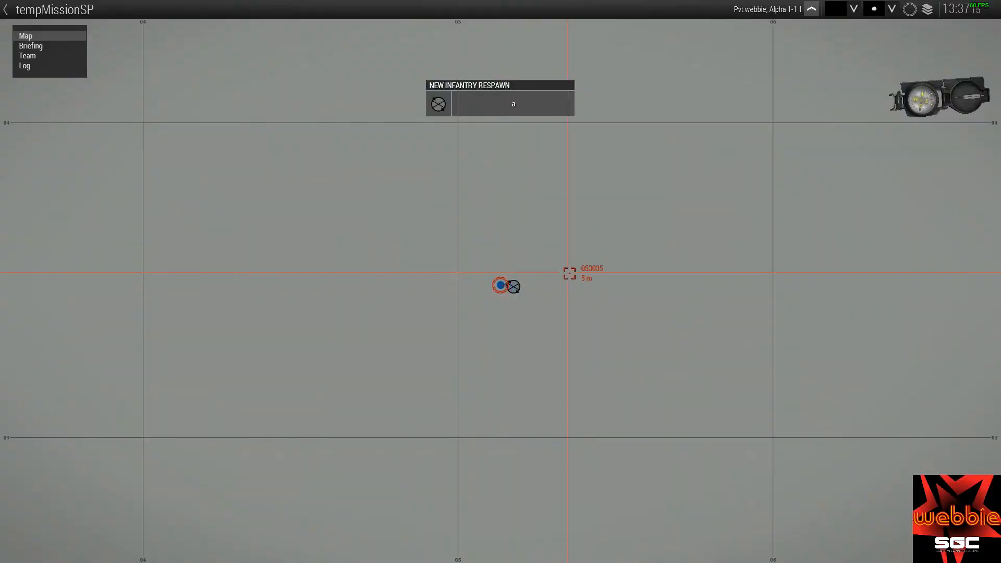
pyautogui.press('m')
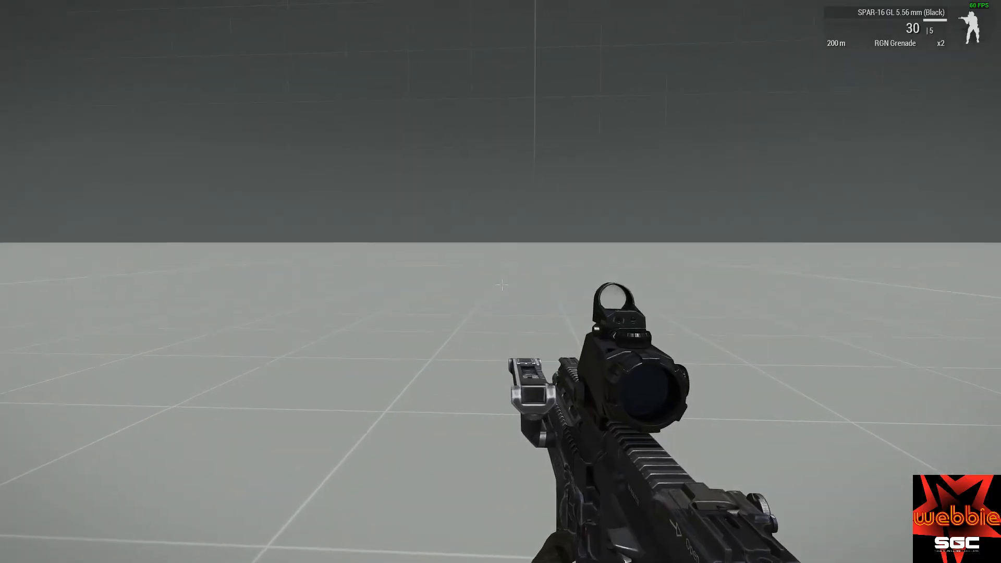
pyautogui.press('Escape')
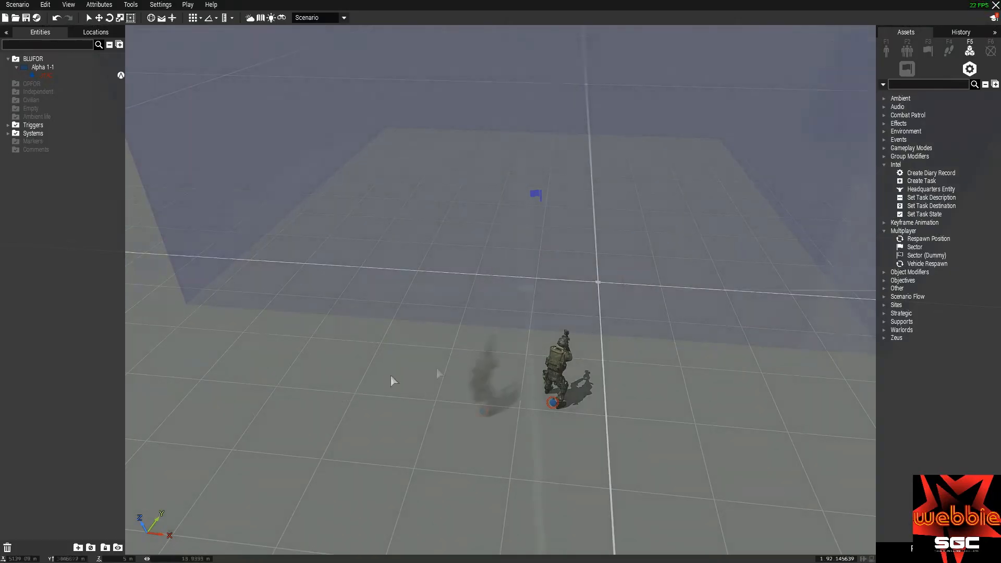
# Set trigger trg1's condition to "triggerActivated trg2 && triggerActivated trg3;" and apply the attributes
pyautogui.scroll(5, 390, 374)
pyautogui.moveTo(545, 358); pyautogui.dragTo(500, 382, button='right')
pyautogui.press('w')
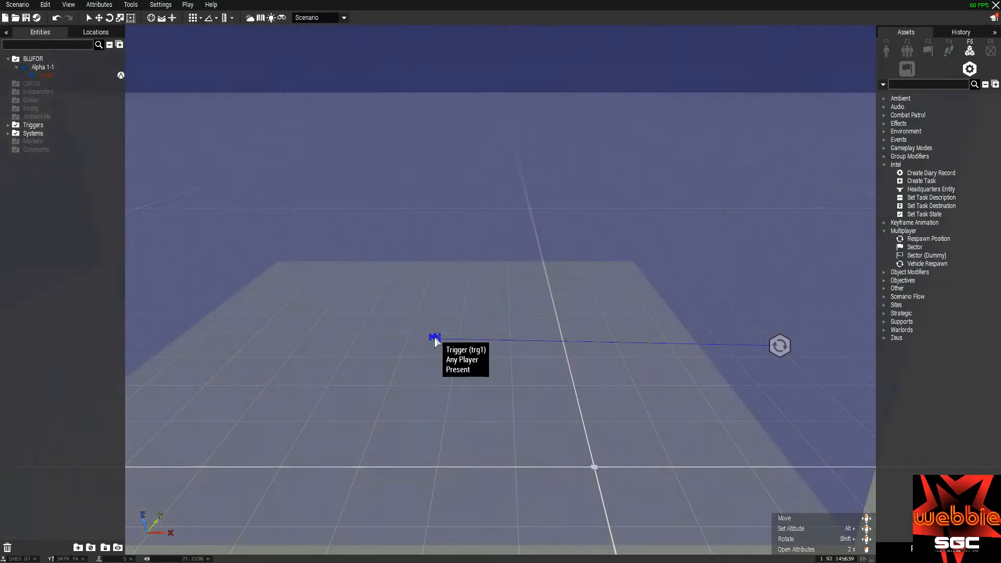
pyautogui.doubleClick(436, 338)
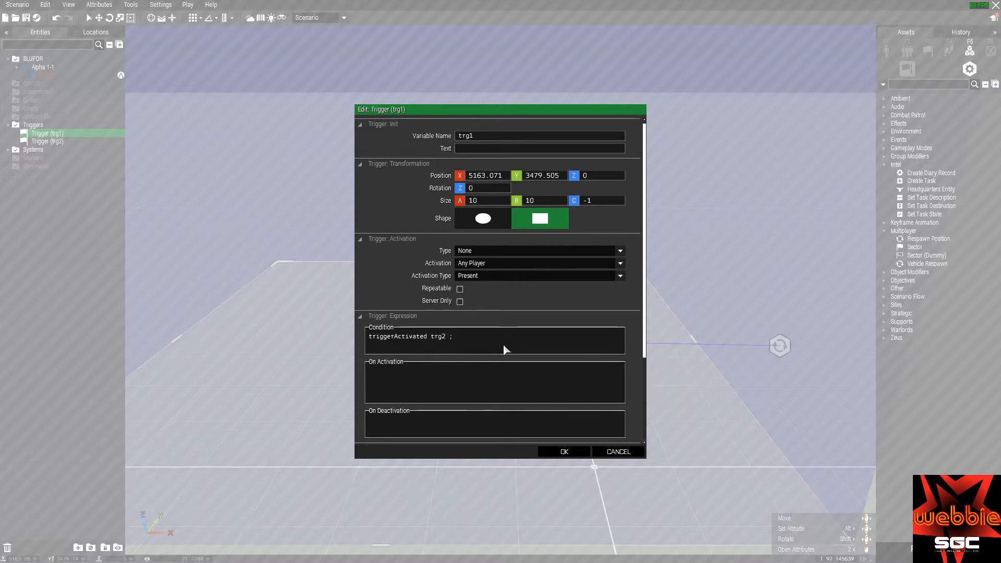
pyautogui.write('&& triggerActivat')
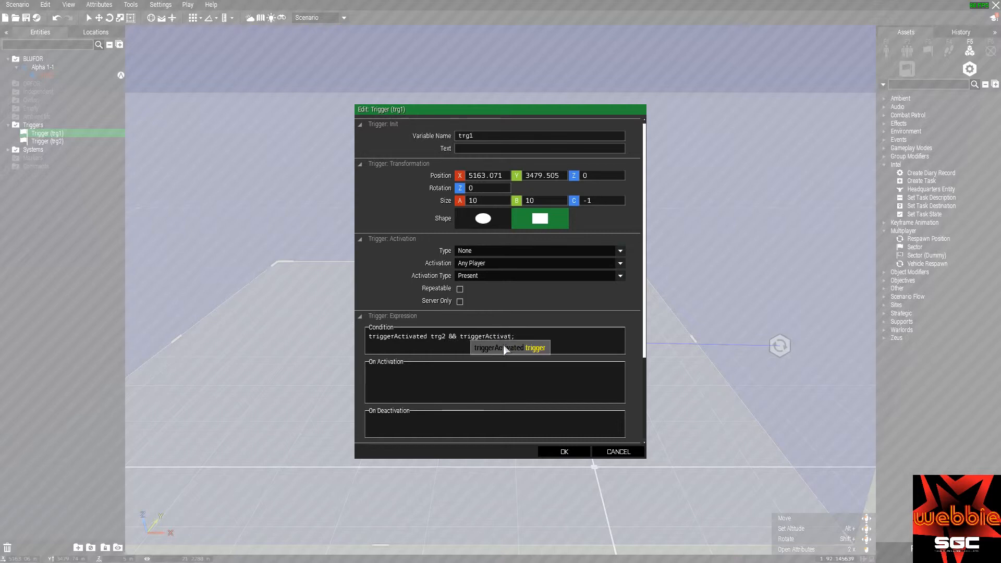
pyautogui.write('rg2 && triggerActivated trg3')
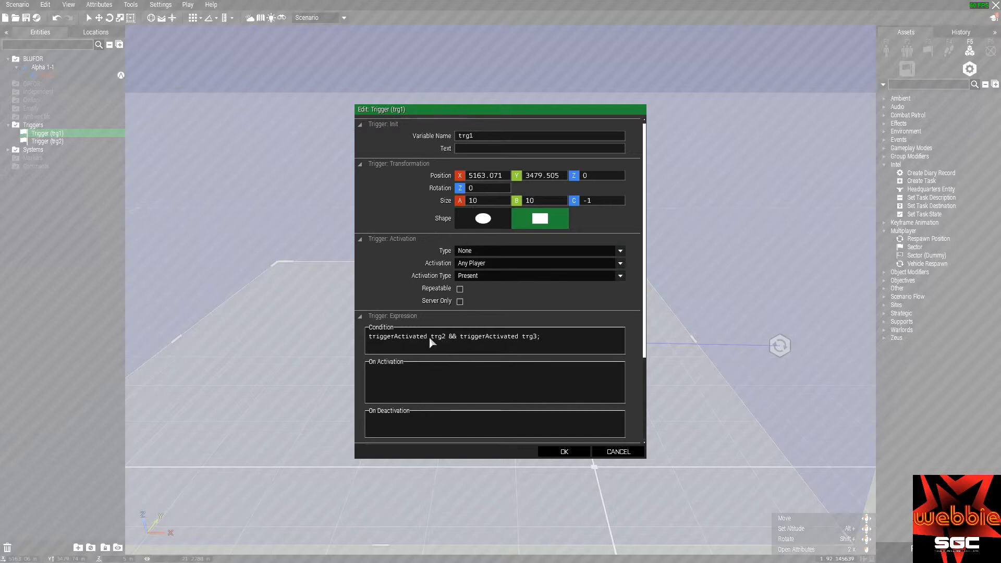
pyautogui.moveTo(431, 338); pyautogui.dragTo(446, 339)
pyautogui.click(564, 452)
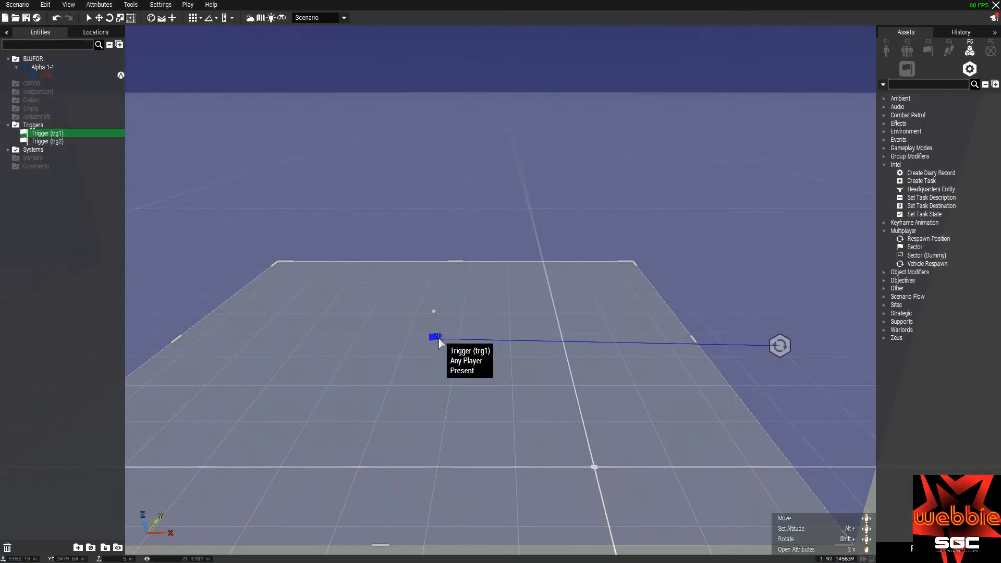
pyautogui.moveTo(564, 421); pyautogui.dragTo(468, 405, button='right')
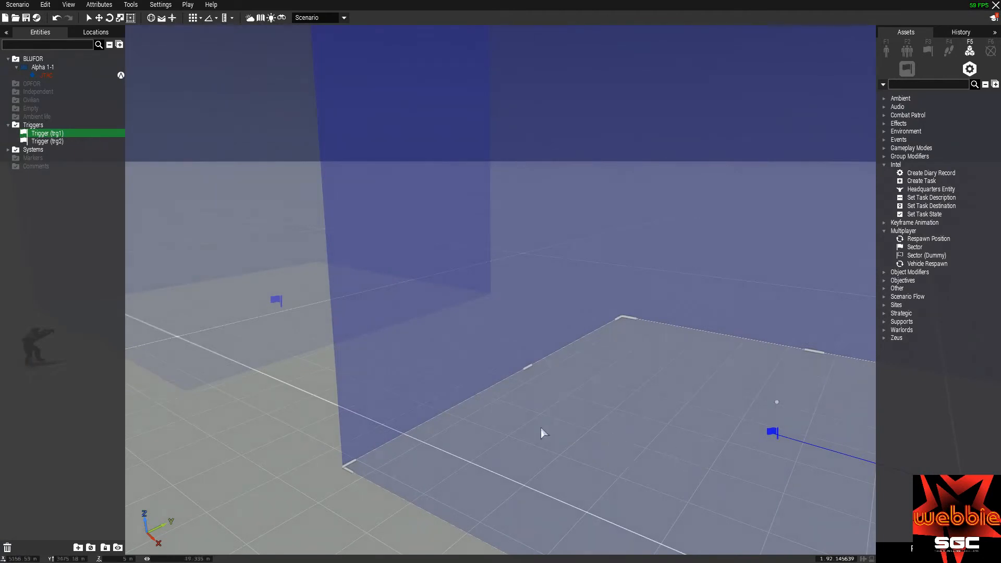
pyautogui.moveTo(541, 430); pyautogui.dragTo(686, 467, button='right')
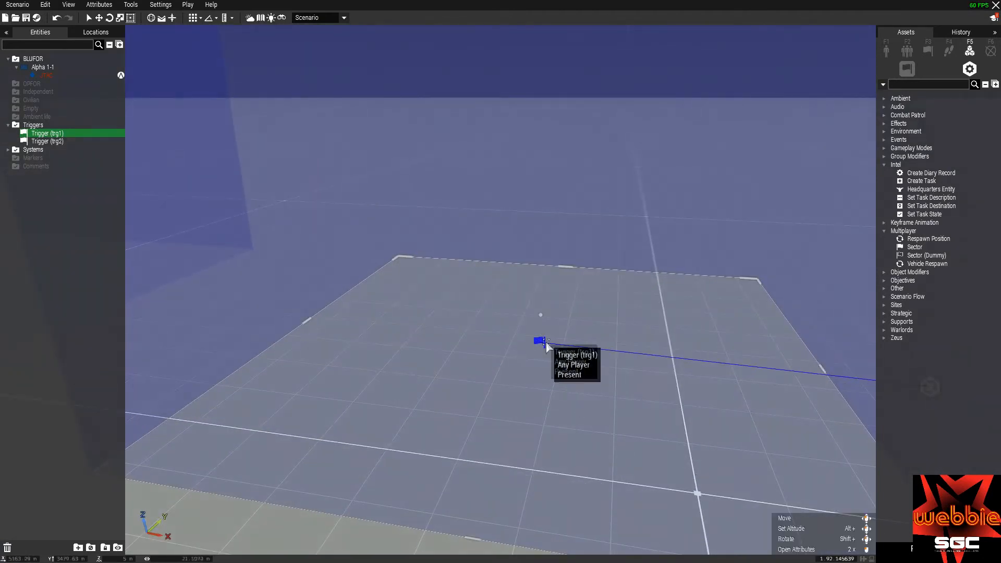
pyautogui.moveTo(570, 351); pyautogui.dragTo(759, 392, button='right')
pyautogui.click(578, 307)
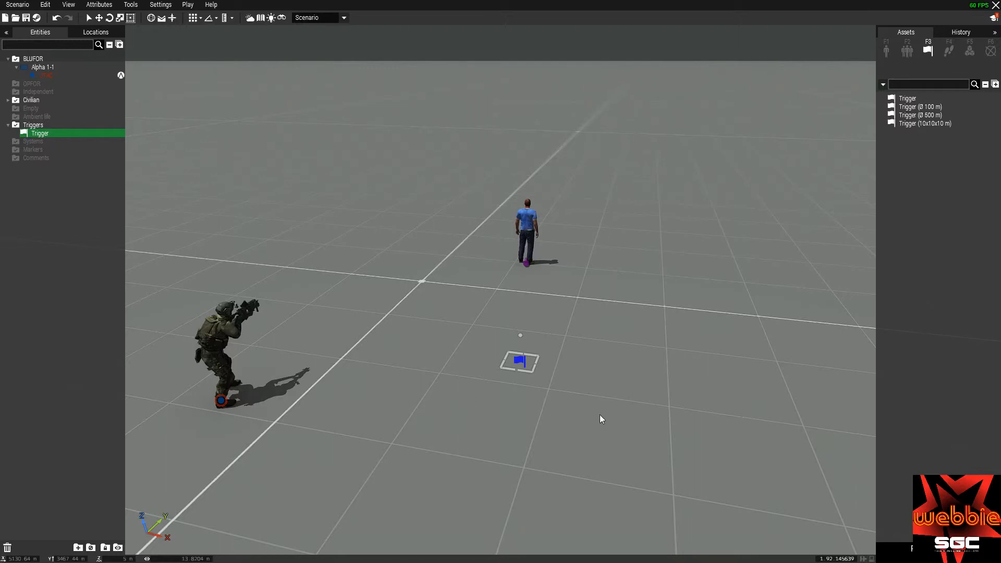
# Examine the variable name in the attributes of the Beggar civilian standing beyond the trigger
pyautogui.click(580, 387)
pyautogui.moveTo(564, 393); pyautogui.dragTo(622, 403, button='right')
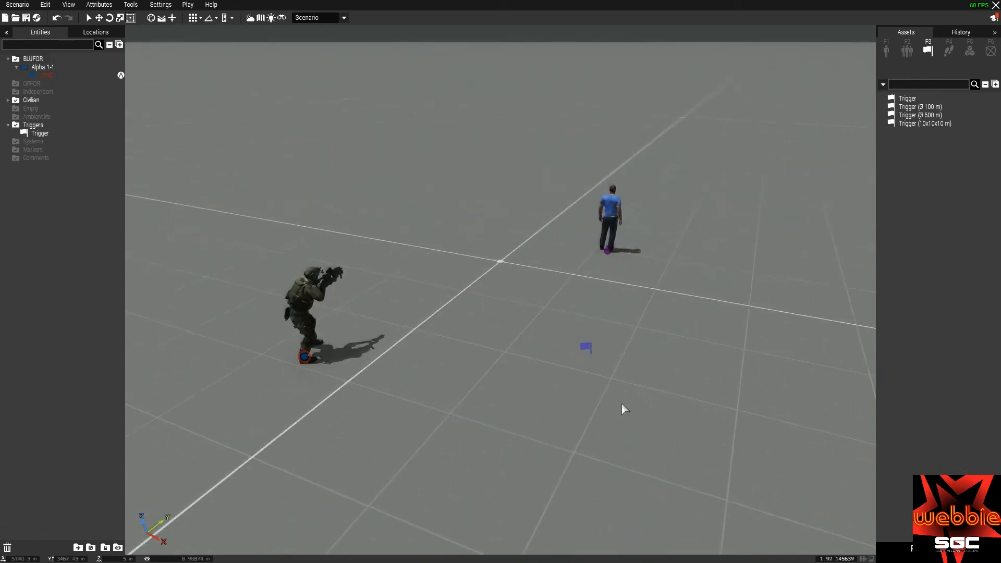
pyautogui.moveTo(485, 377); pyautogui.dragTo(540, 372, button='right')
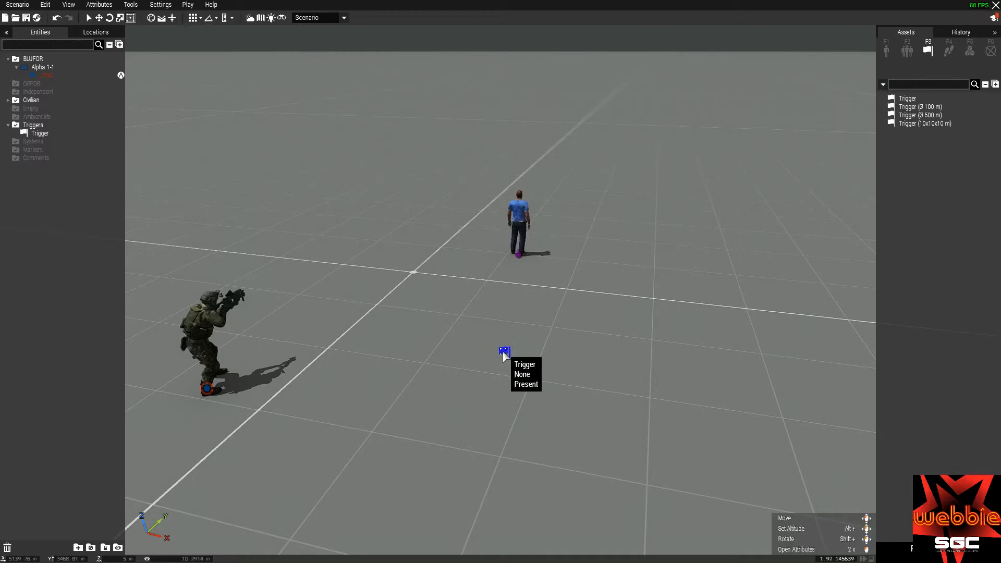
pyautogui.doubleClick(517, 251)
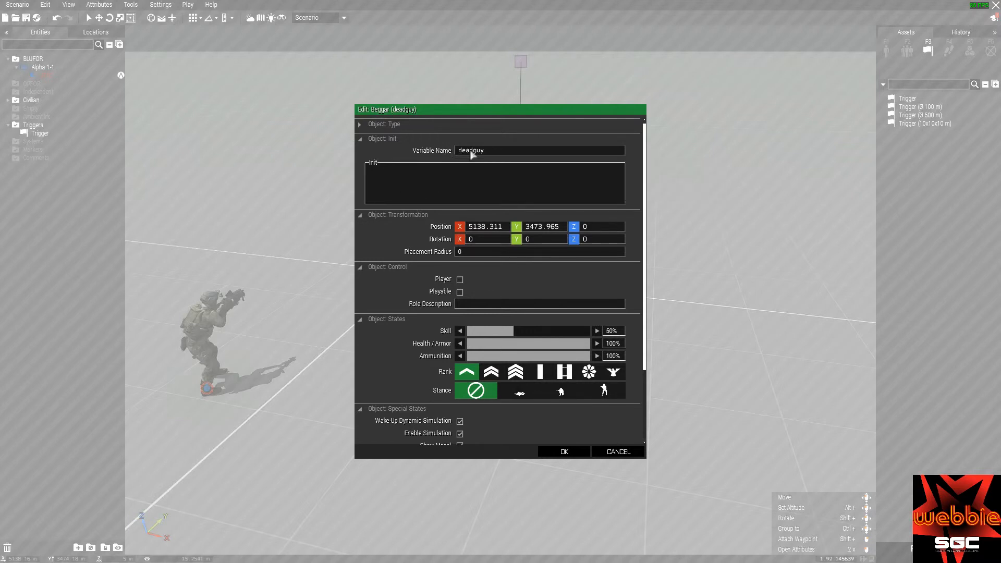
pyautogui.moveTo(502, 155); pyautogui.dragTo(450, 154)
pyautogui.click(500, 150)
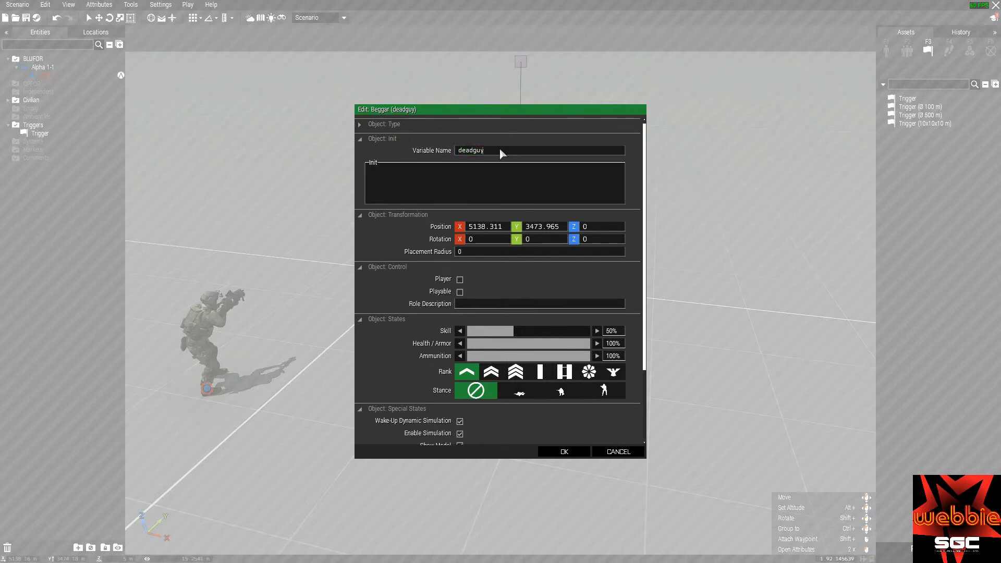
pyautogui.click(562, 453)
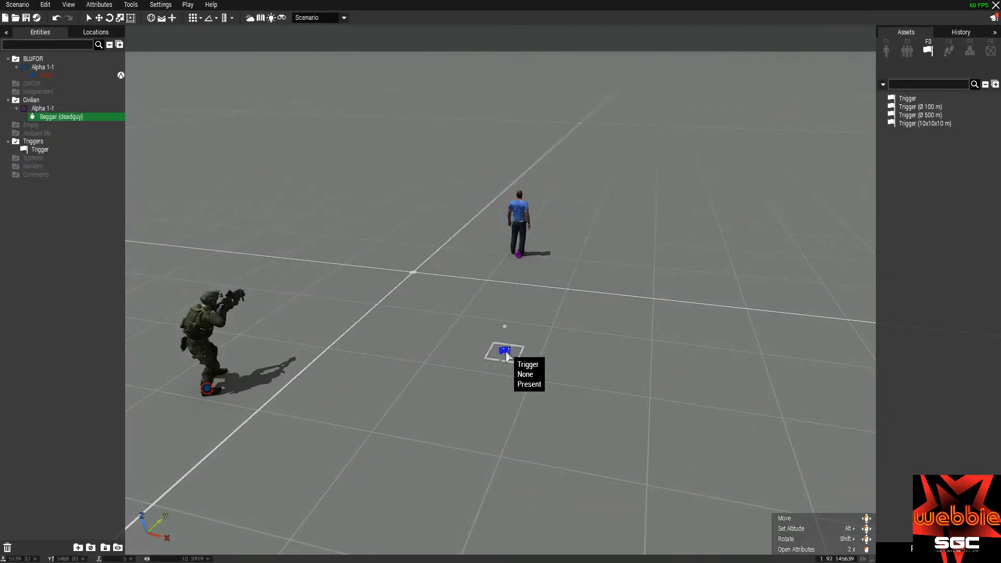
# Review the condition and On Activation expressions of the trigger placed in front of the Beggar
pyautogui.doubleClick(504, 348)
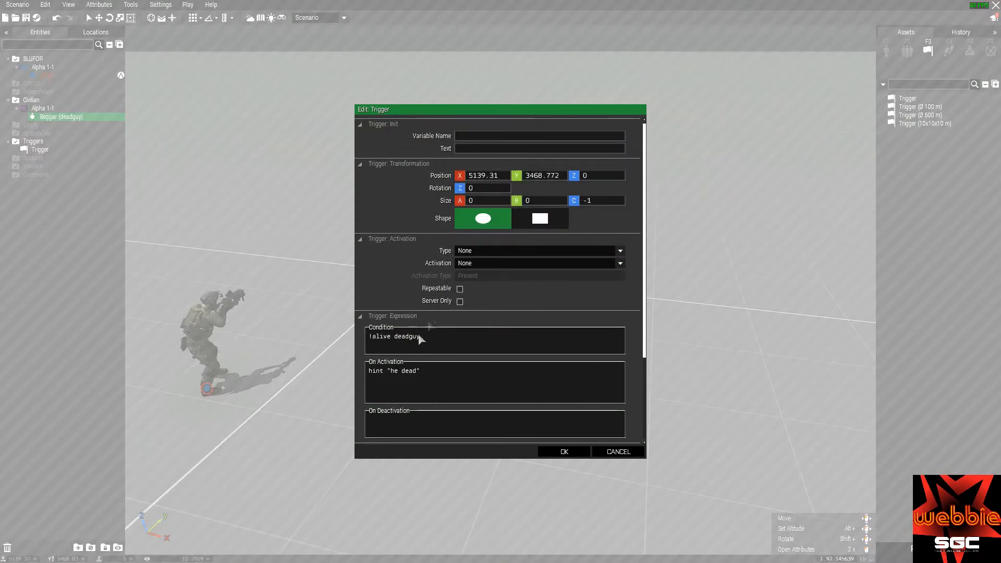
pyautogui.moveTo(423, 337); pyautogui.dragTo(372, 341)
pyautogui.moveTo(395, 337); pyautogui.dragTo(418, 335)
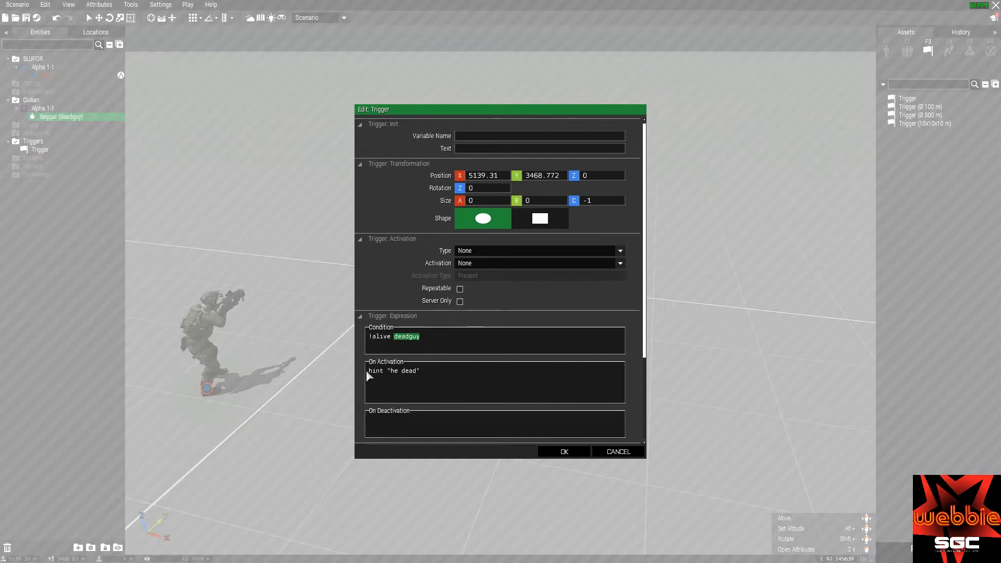
pyautogui.moveTo(371, 373); pyautogui.dragTo(418, 373)
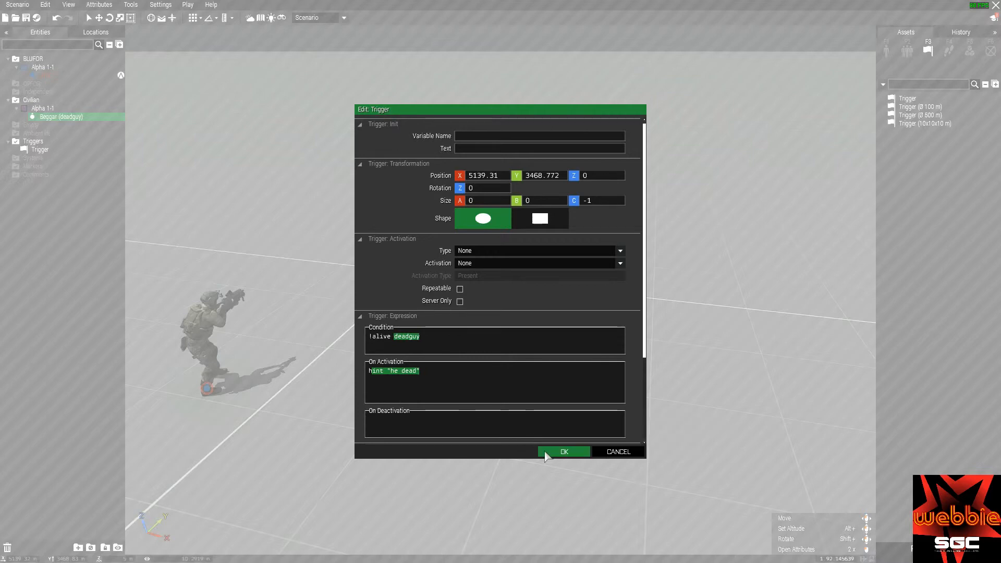
pyautogui.click(546, 456)
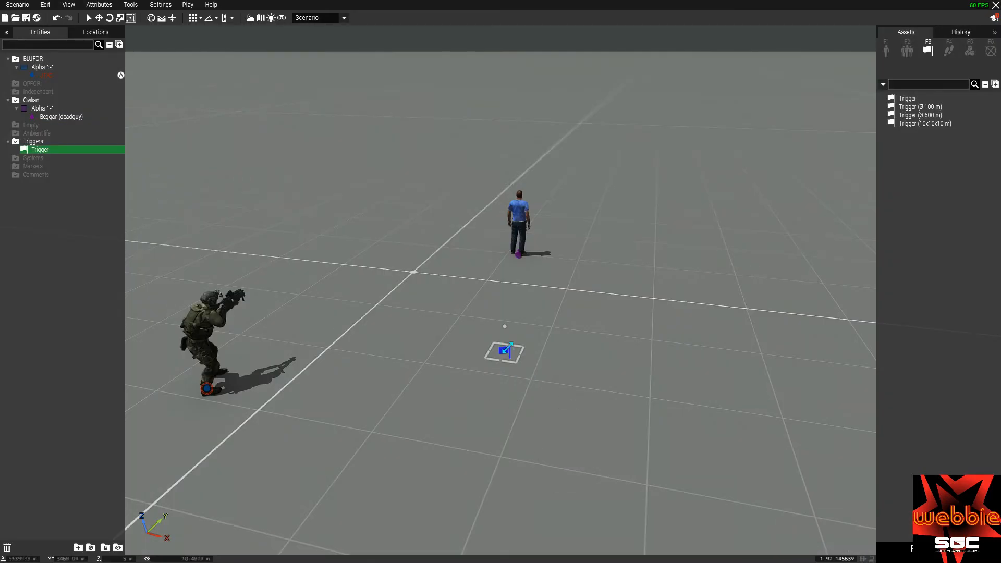
pyautogui.doubleClick(505, 352)
pyautogui.moveTo(371, 383); pyautogui.dragTo(369, 382)
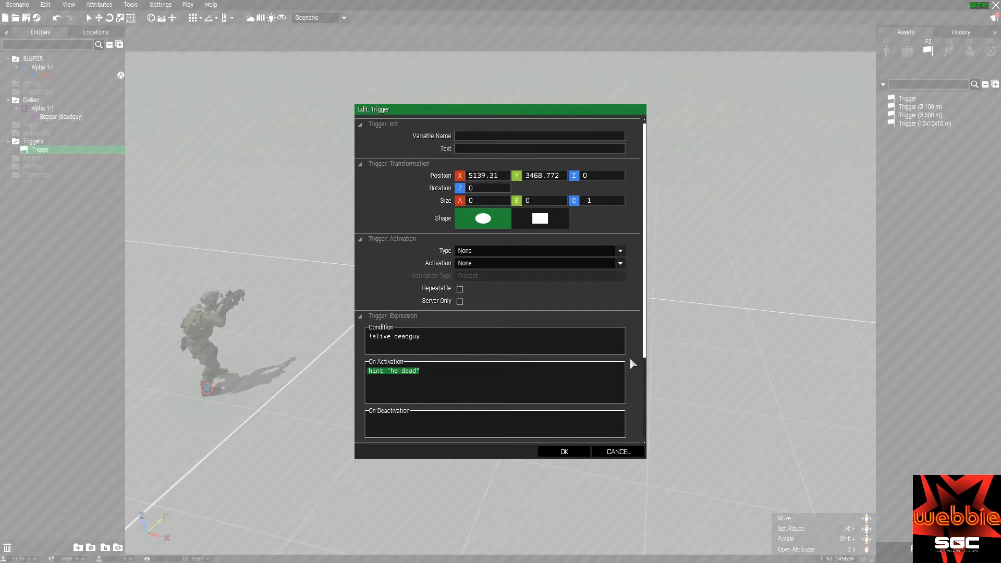
pyautogui.click(565, 452)
# Play the scenario and shoot the Beggar to test the trigger
pyautogui.click(940, 552)
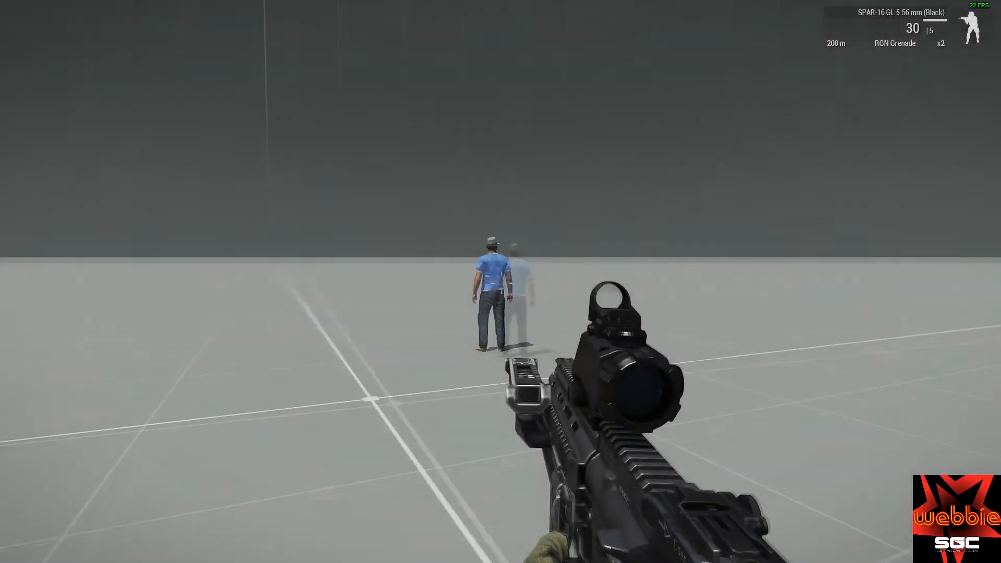
pyautogui.click(502, 284)
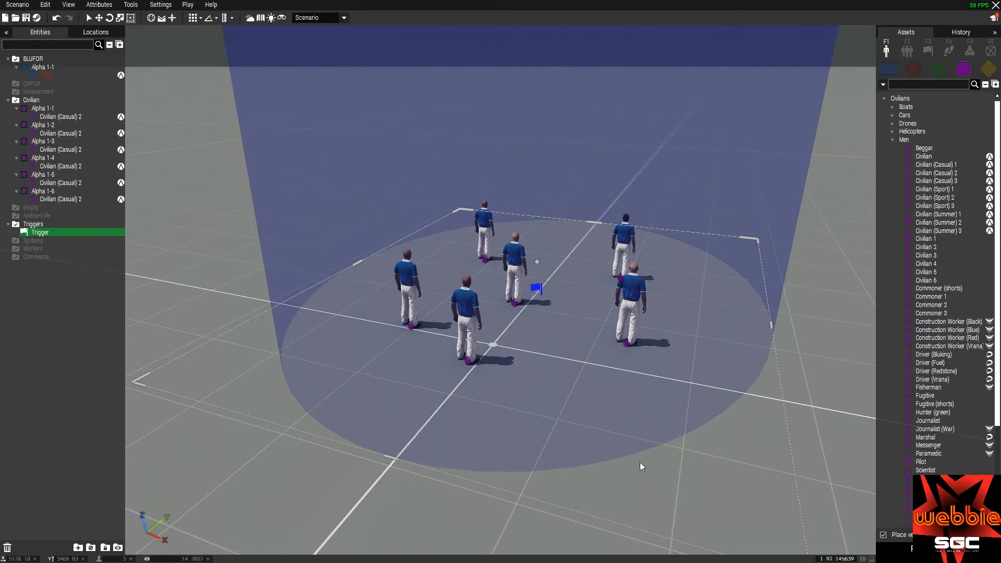
# Set the trigger surrounding the six civilians to Civilian activation with activation type Not Present
pyautogui.click(635, 483)
pyautogui.moveTo(684, 464); pyautogui.dragTo(543, 381, button='right')
pyautogui.press('s')
pyautogui.press('d')
pyautogui.press('a')
pyautogui.press('a')
pyautogui.moveTo(403, 375); pyautogui.dragTo(456, 358, button='right')
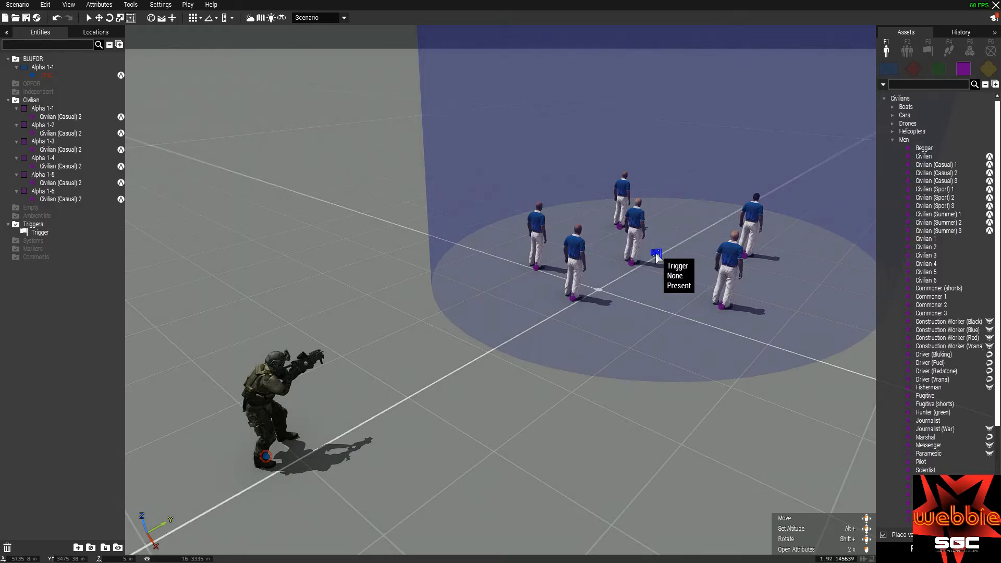
pyautogui.doubleClick(656, 255)
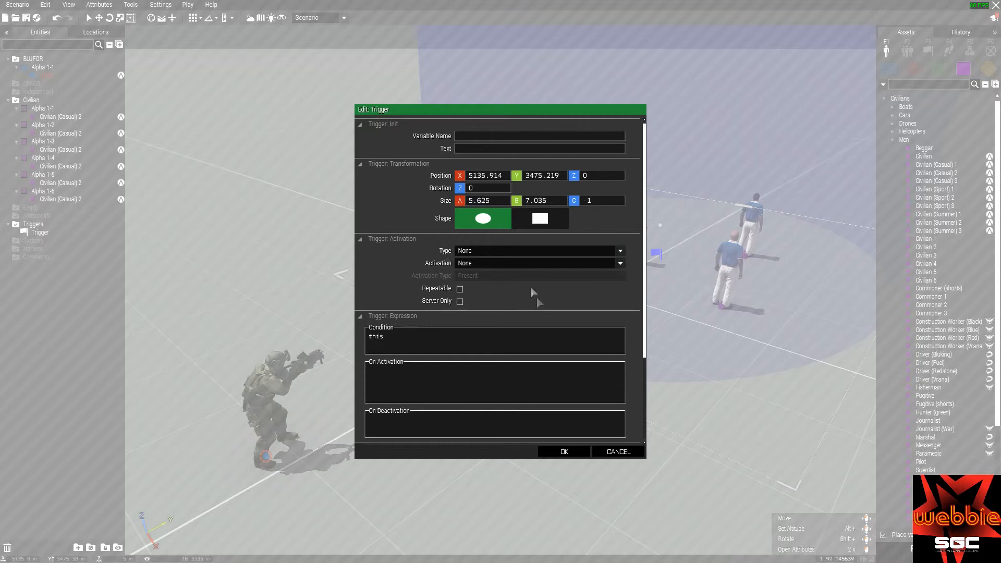
pyautogui.click(476, 265)
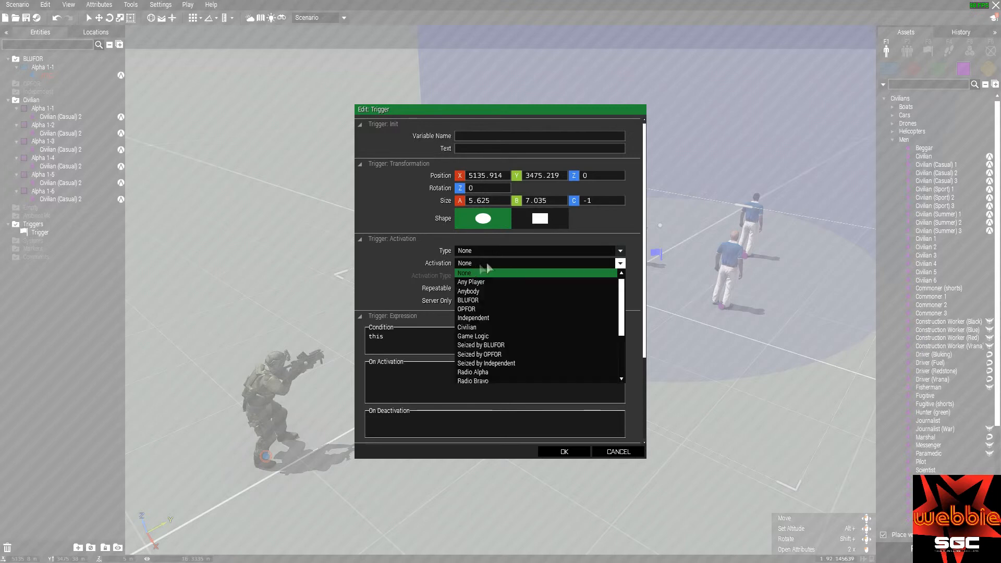
pyautogui.click(490, 326)
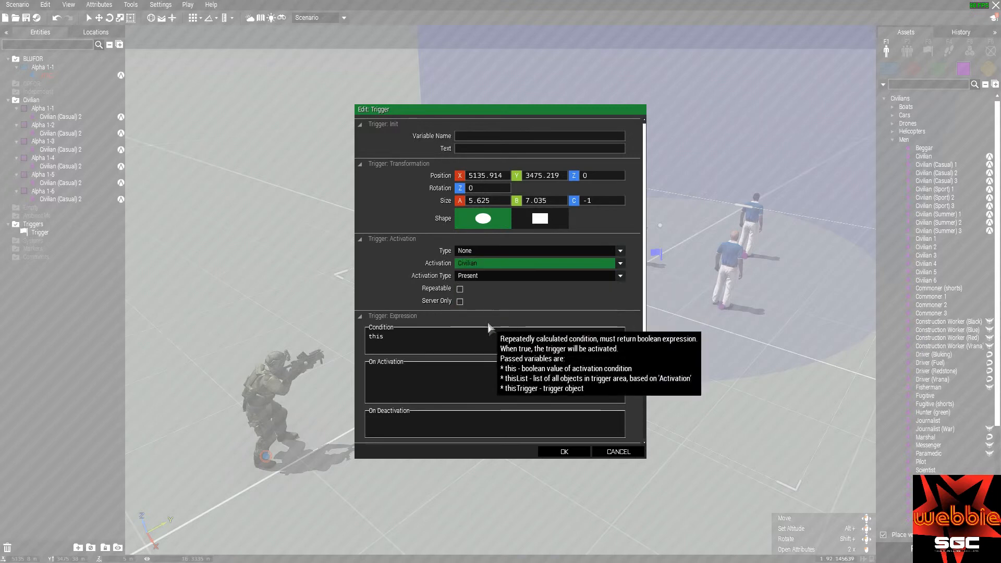
pyautogui.click(472, 275)
pyautogui.click(472, 292)
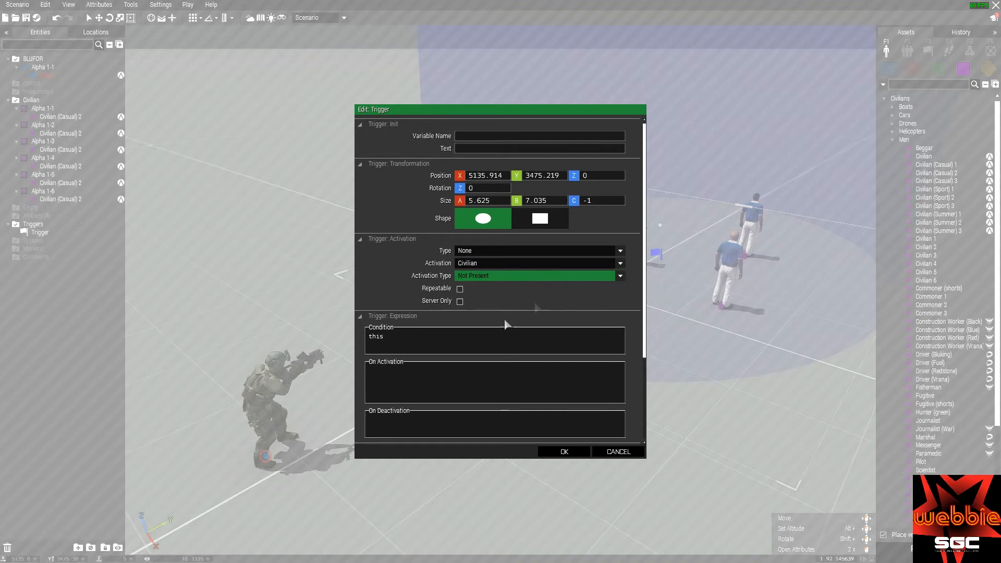
# Set the trigger's On Activation expression to hint "trigger fired" and apply the attributes
pyautogui.click(415, 392)
pyautogui.write('hint "')
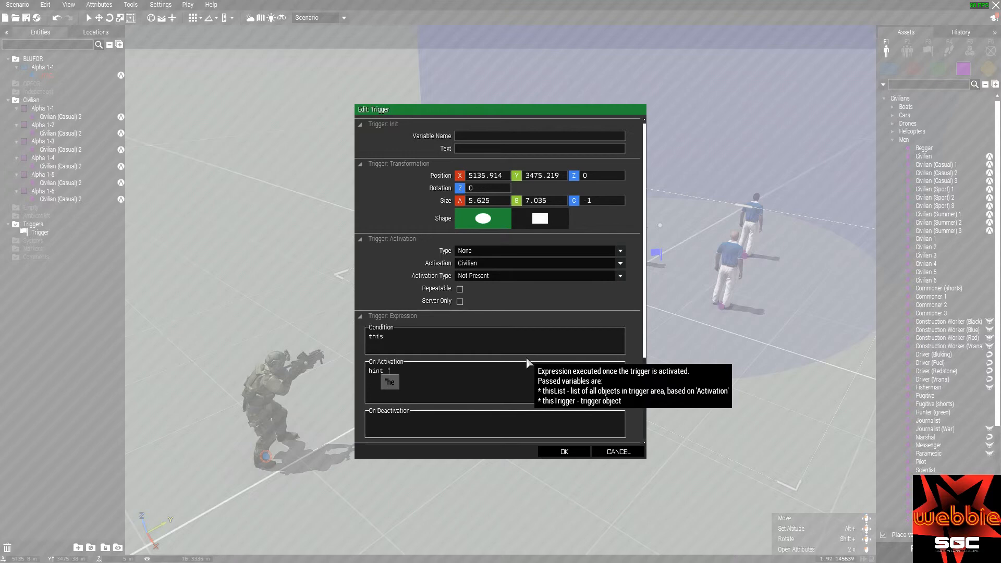
pyautogui.write('trigger fired')
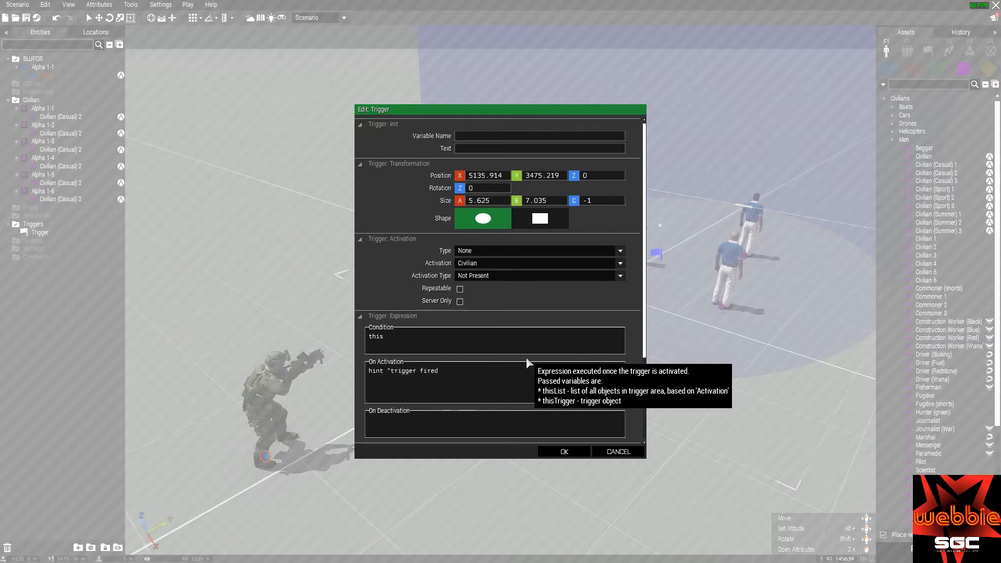
pyautogui.click(556, 453)
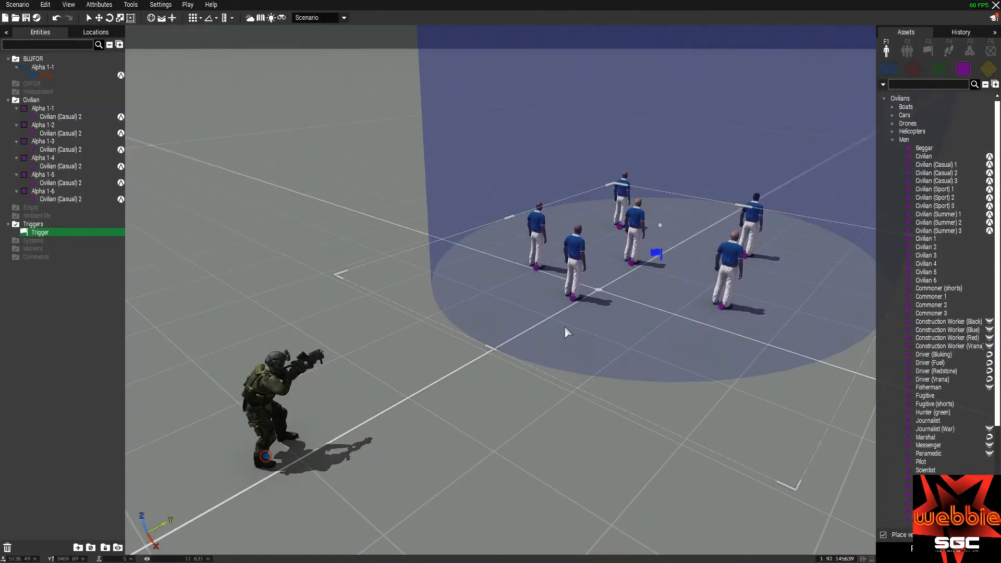
# Play the scenario and shoot the civilians inside the trigger area to test the Not Present activation
pyautogui.moveTo(512, 346); pyautogui.dragTo(536, 409, button='right')
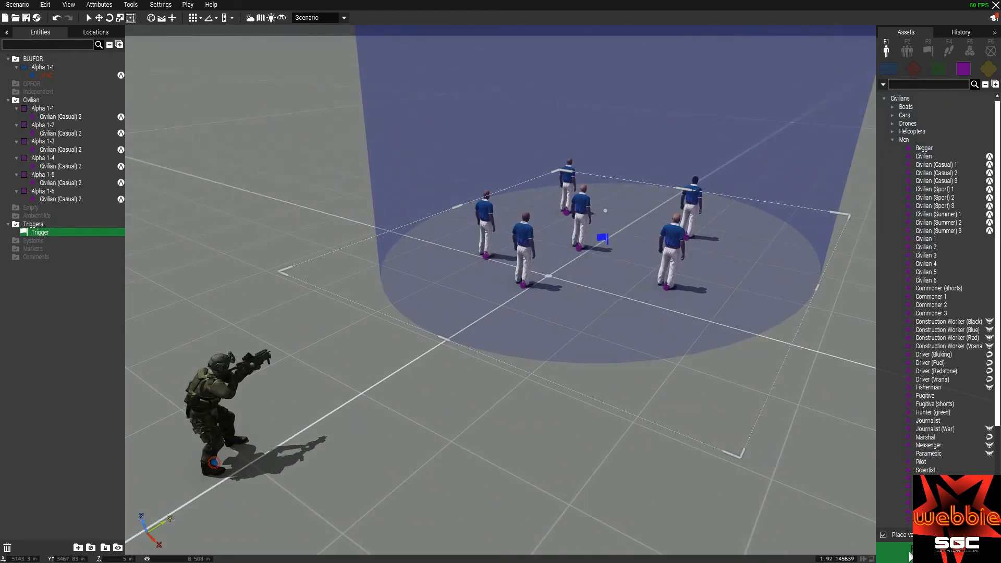
pyautogui.click(911, 556)
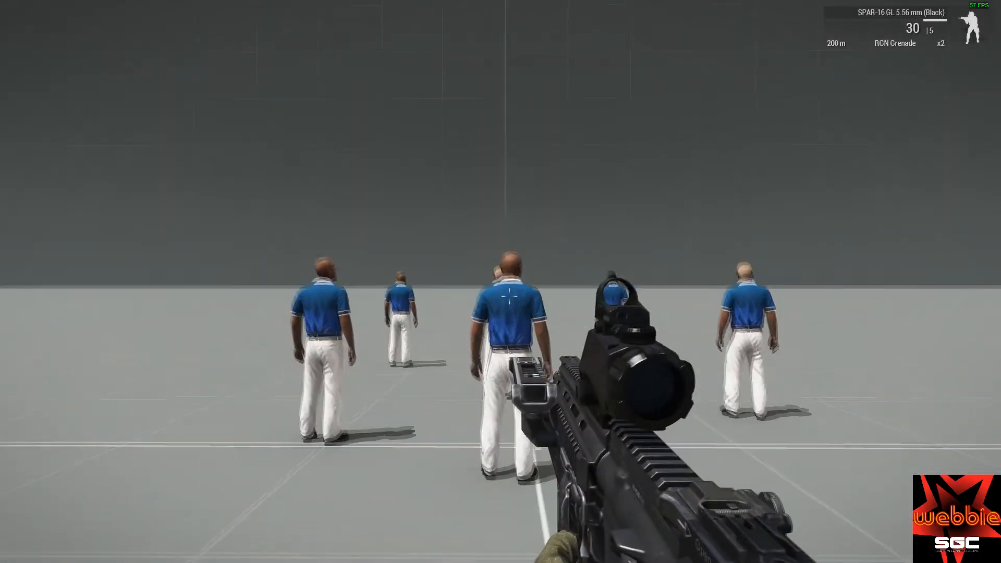
pyautogui.click(500, 282)
pyautogui.click(501, 282)
pyautogui.click(501, 282)
pyautogui.click(501, 282)
pyautogui.click(500, 282)
pyautogui.click(501, 281)
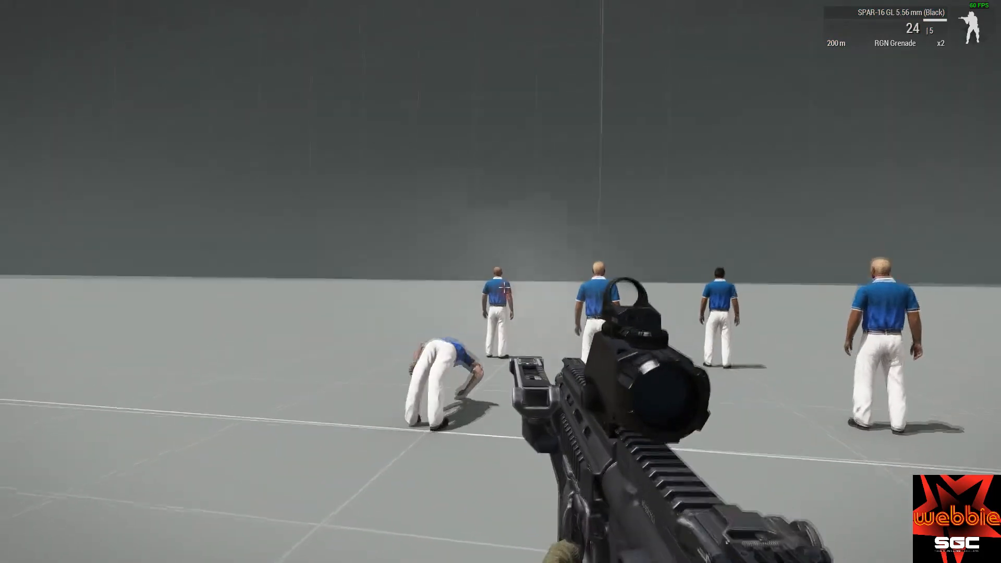
pyautogui.click(501, 281)
pyautogui.click(501, 282)
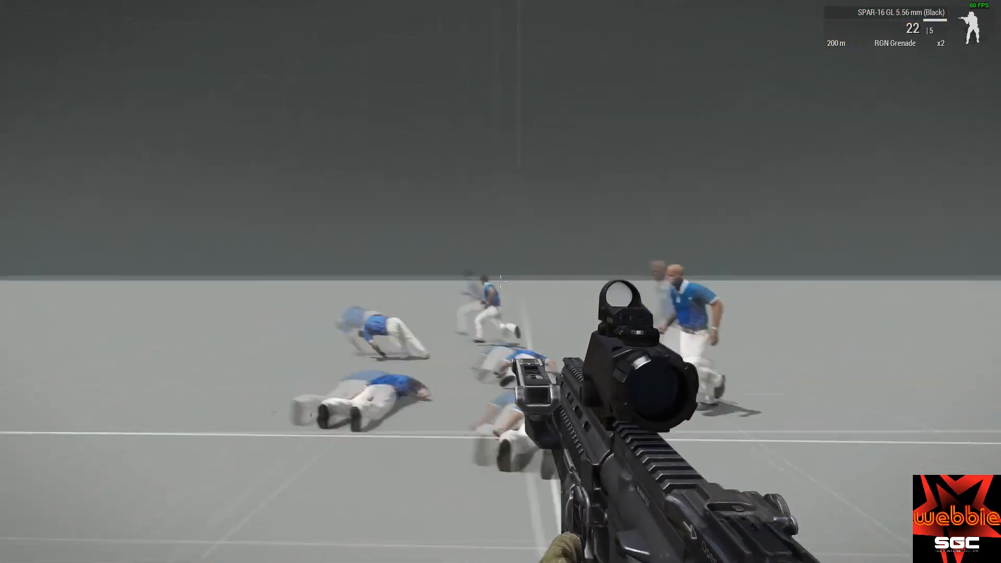
pyautogui.click(500, 282)
pyautogui.click(500, 282)
pyautogui.click(501, 281)
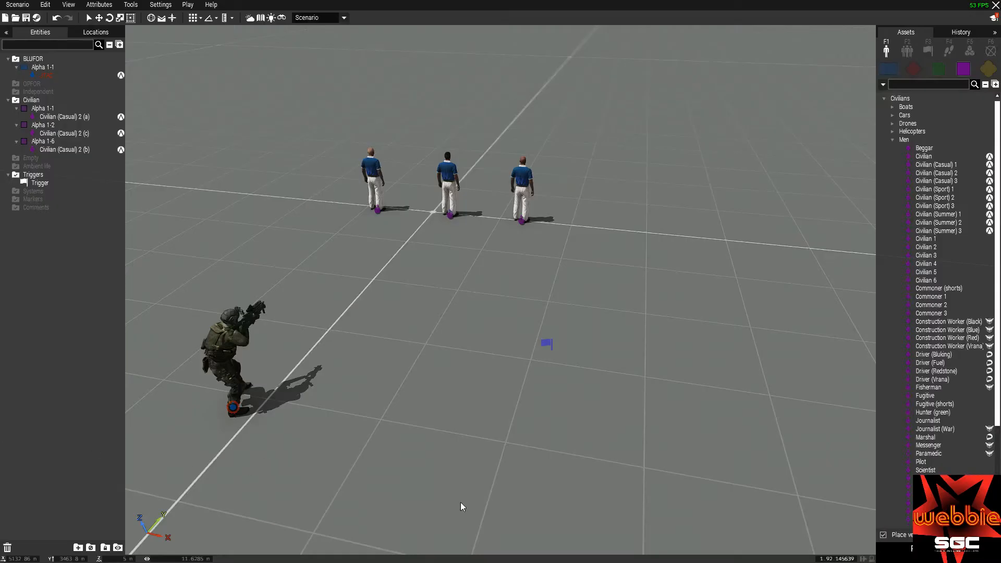
# Examine the variable names of the three civilians standing in a row ahead of the soldier
pyautogui.moveTo(501, 396); pyautogui.dragTo(455, 320)
pyautogui.press('w')
pyautogui.press('s')
pyautogui.press('a')
pyautogui.moveTo(477, 313); pyautogui.dragTo(530, 295, button='right')
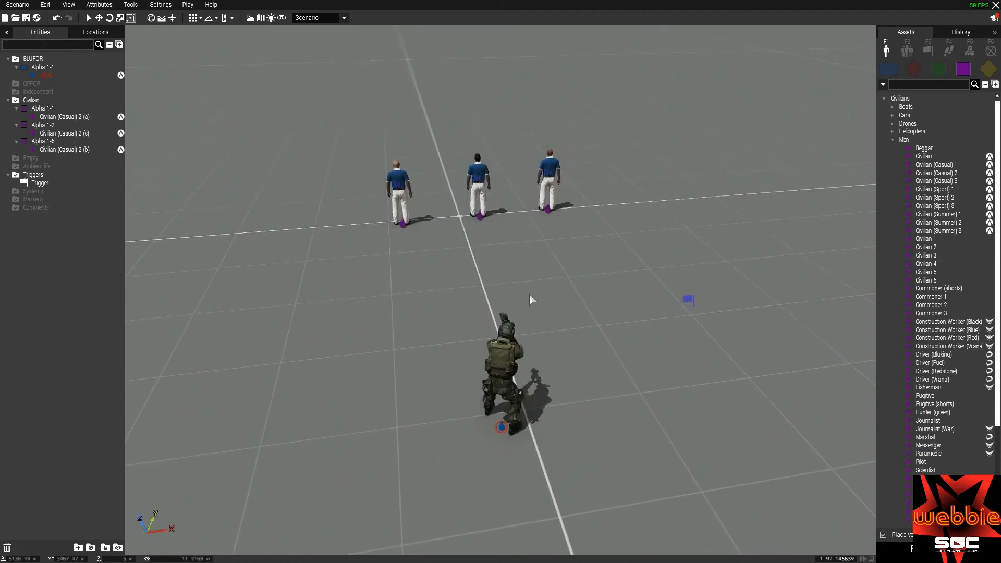
pyautogui.press('w')
pyautogui.moveTo(451, 357); pyautogui.dragTo(505, 322, button='right')
pyautogui.press('s')
pyautogui.press('a')
pyautogui.press('w')
pyautogui.press('d')
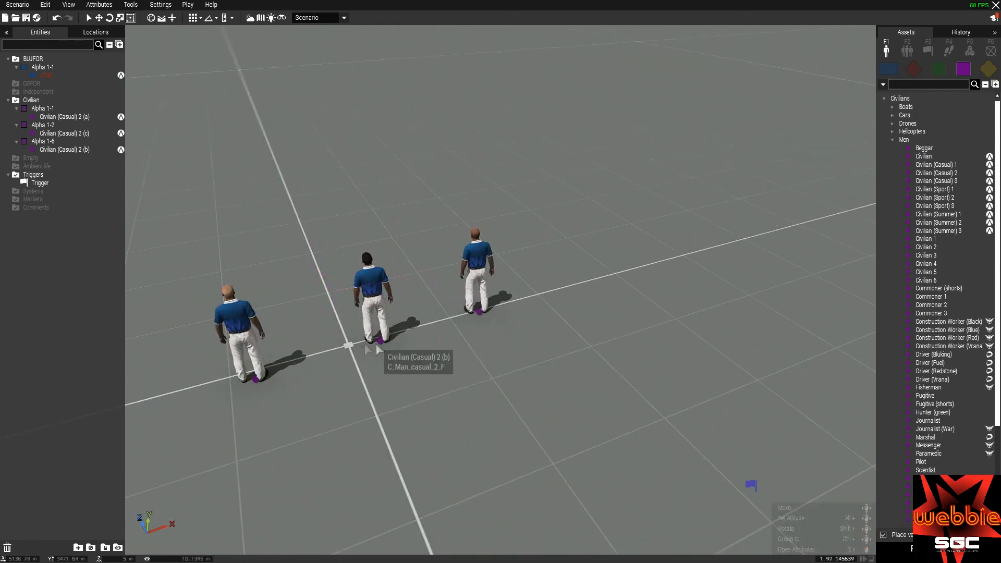
pyautogui.press('a')
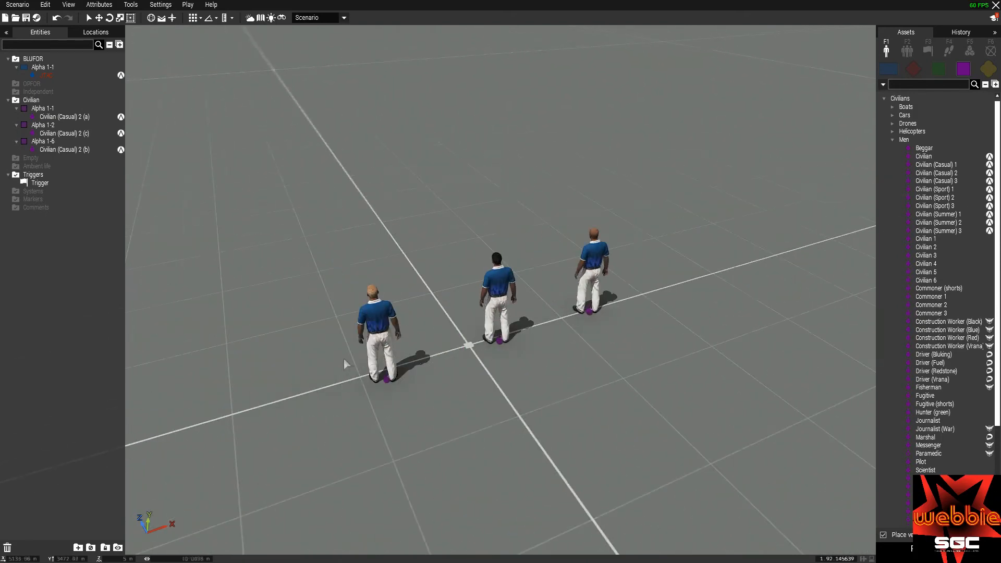
pyautogui.doubleClick(386, 380)
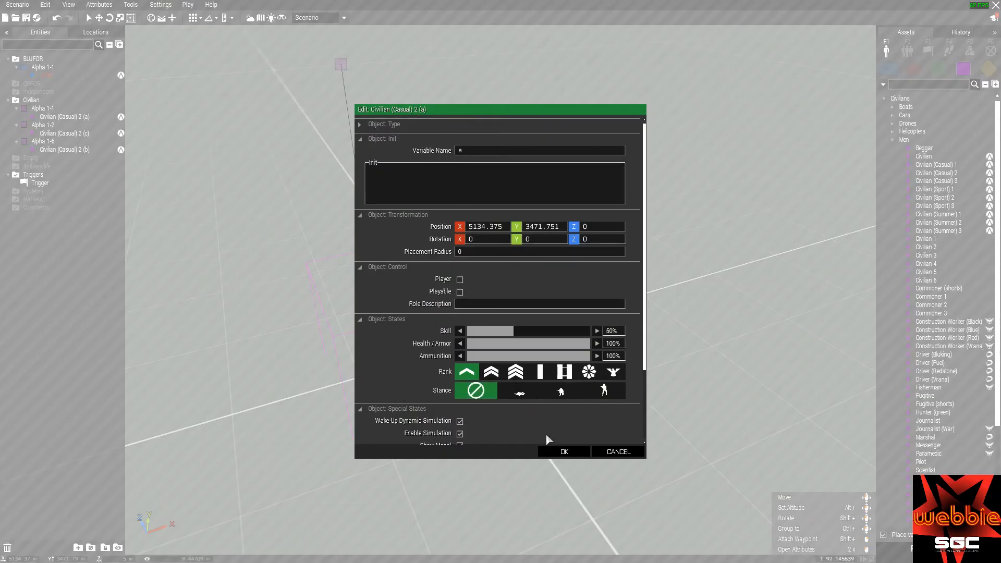
pyautogui.click(562, 451)
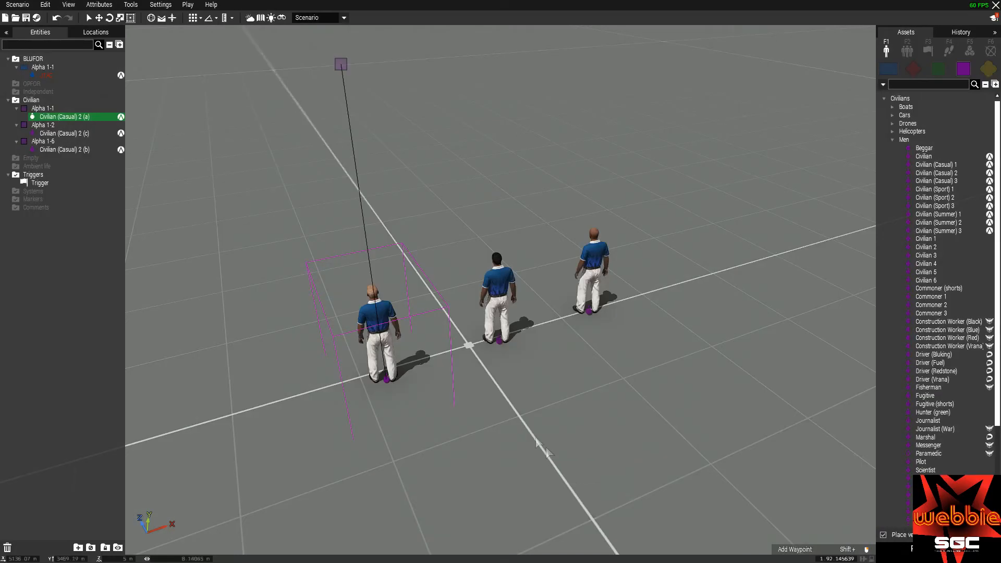
pyautogui.doubleClick(499, 340)
pyautogui.click(554, 449)
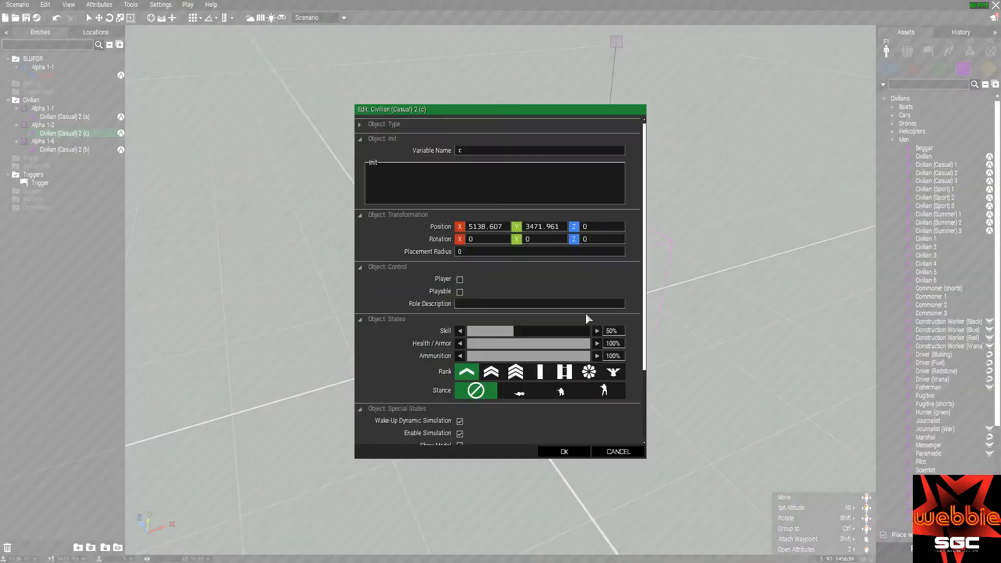
pyautogui.doubleClick(586, 312)
pyautogui.click(565, 451)
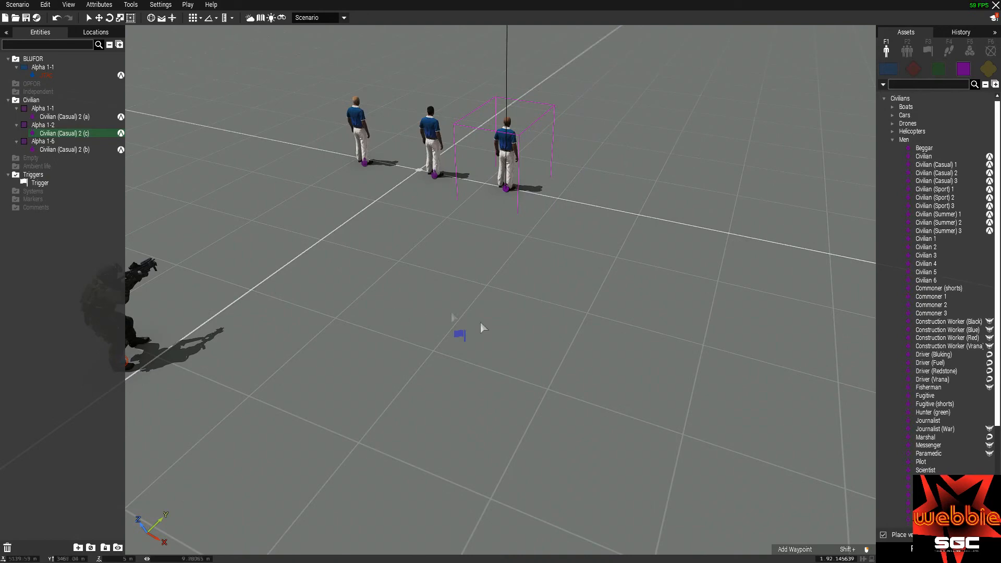
# Change the condition of the trigger near the civilians to !(alive a) && !(alive b)
pyautogui.doubleClick(459, 334)
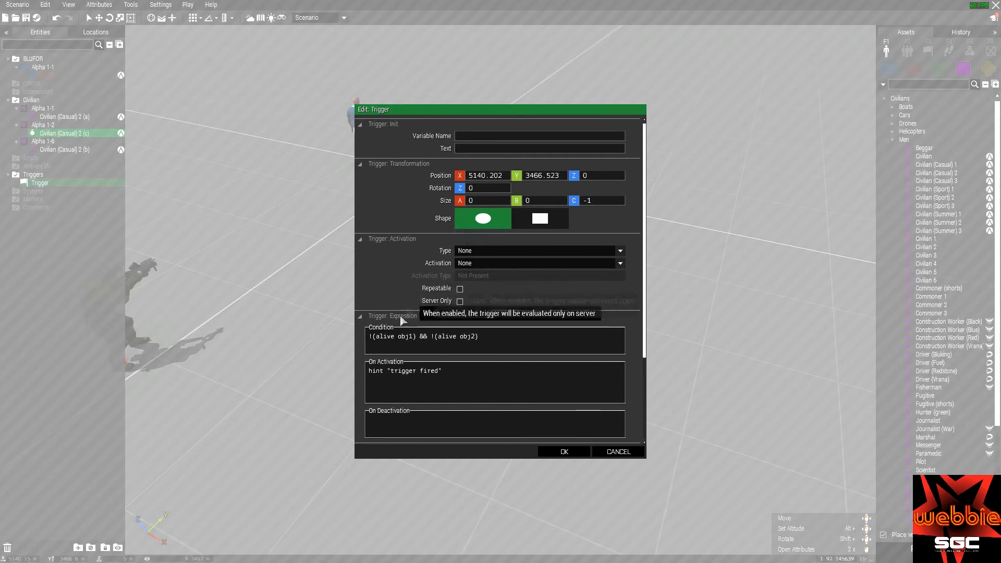
pyautogui.moveTo(372, 339); pyautogui.dragTo(479, 337)
pyautogui.click(486, 333)
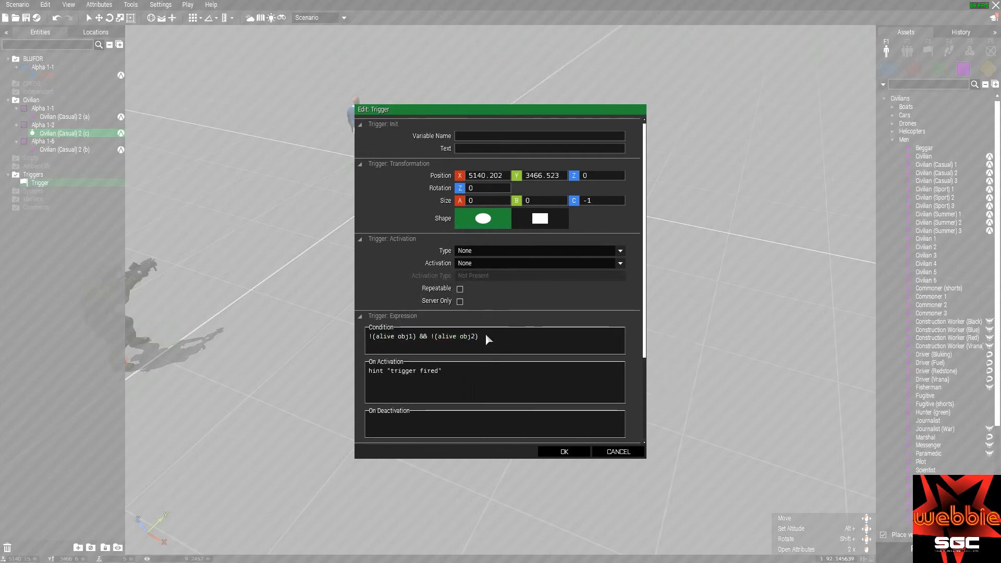
pyautogui.doubleClick(405, 337)
pyautogui.write('a')
pyautogui.doubleClick(452, 337)
pyautogui.write('b')
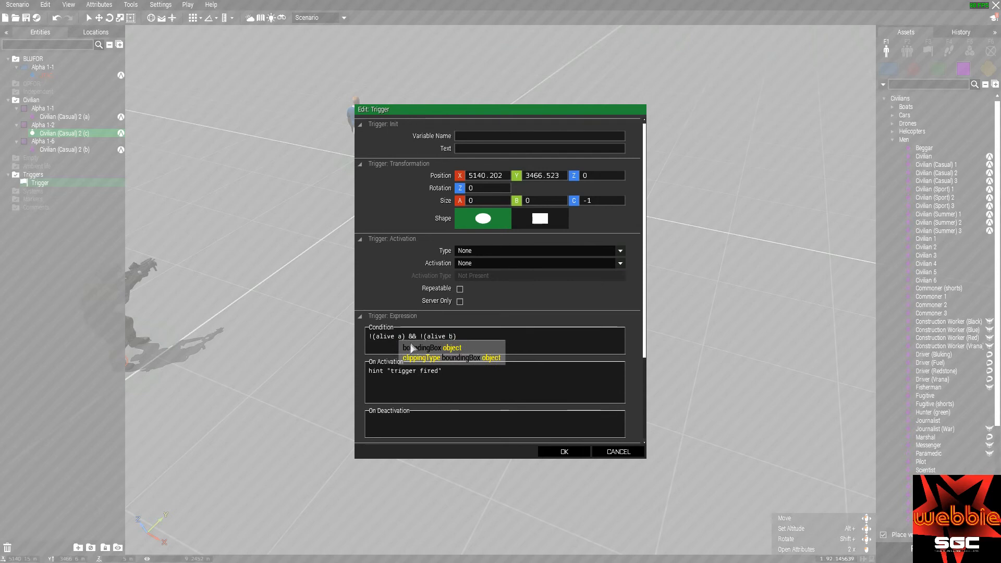
# Extend the trigger's condition with && !(alive c) and apply the attributes
pyautogui.moveTo(409, 337); pyautogui.dragTo(454, 338)
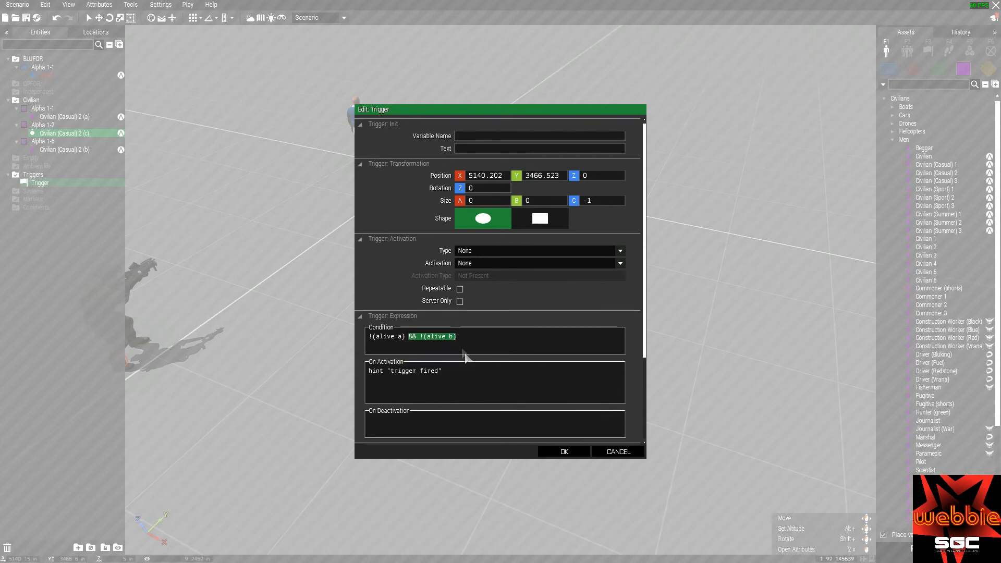
pyautogui.click(476, 348)
pyautogui.write('&& !(alive b)')
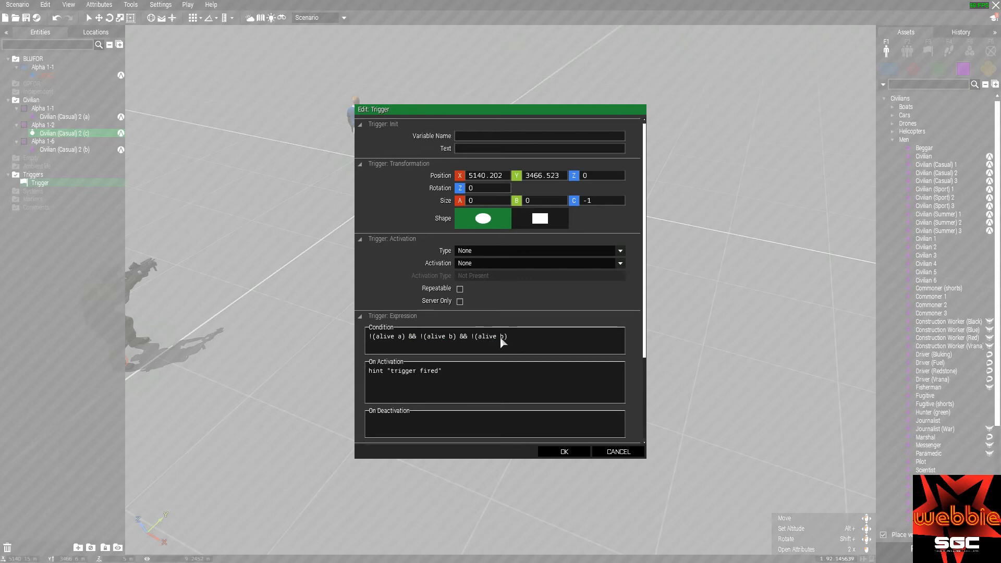
pyautogui.write('c')
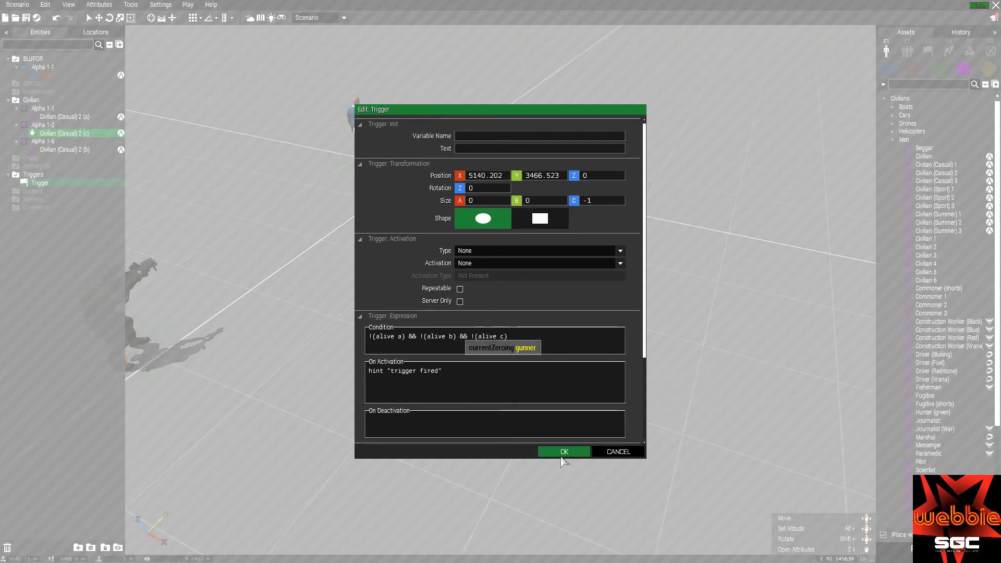
pyautogui.click(564, 452)
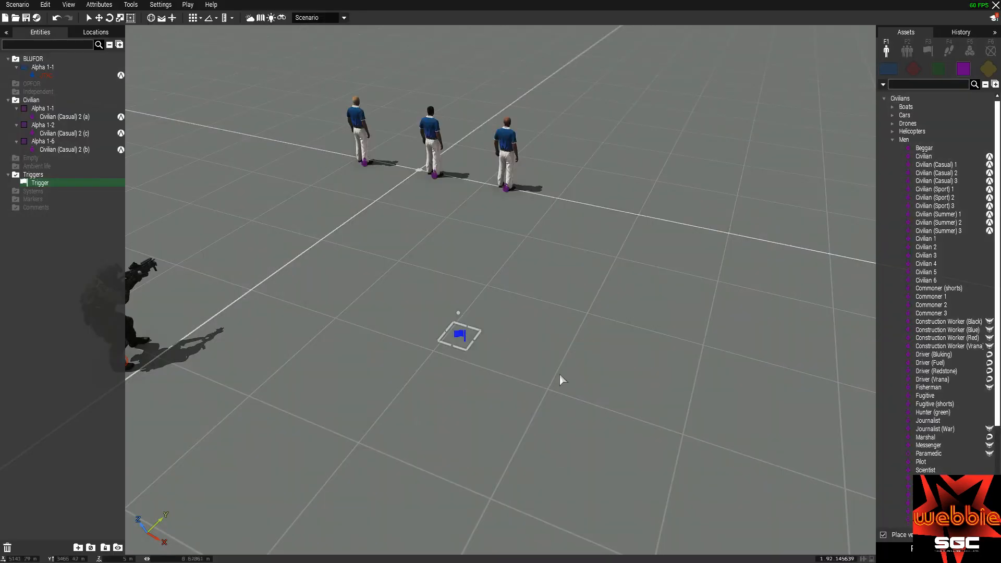
# Play the scenario and shoot the three civilians to test the unit-death condition
pyautogui.moveTo(496, 265); pyautogui.dragTo(539, 250, button='right')
pyautogui.press('w')
pyautogui.press('s')
pyautogui.click(937, 549)
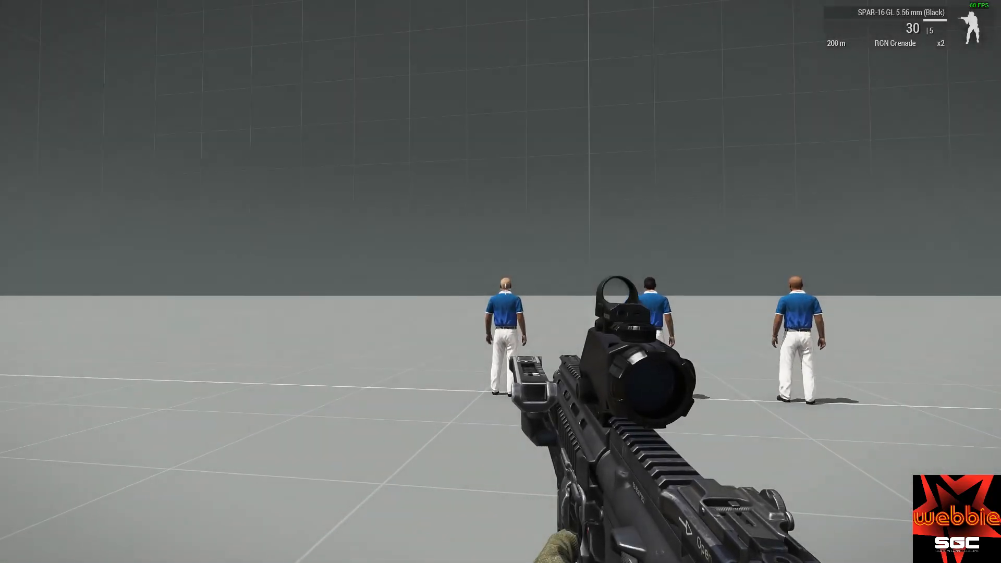
pyautogui.click(500, 282)
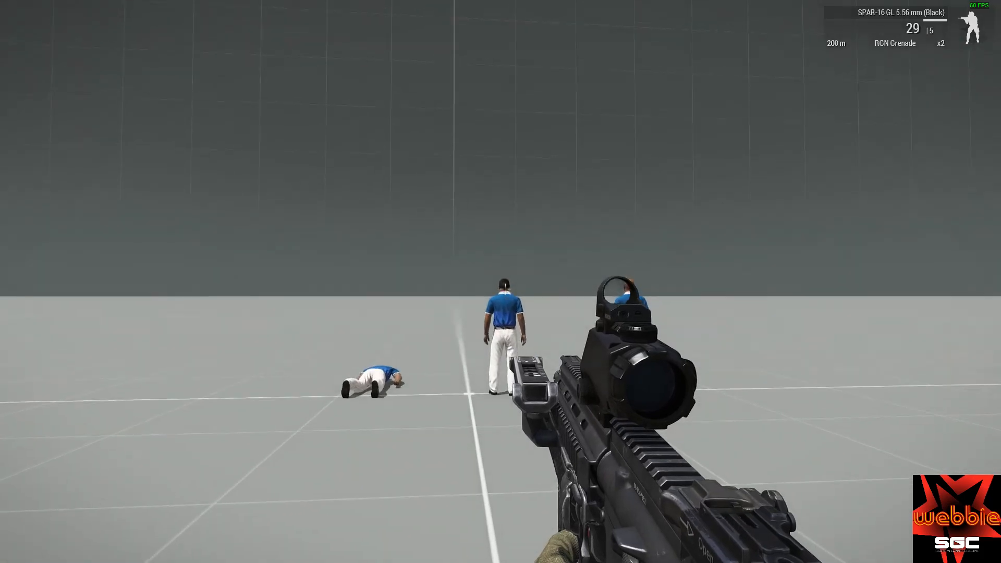
pyautogui.click(501, 281)
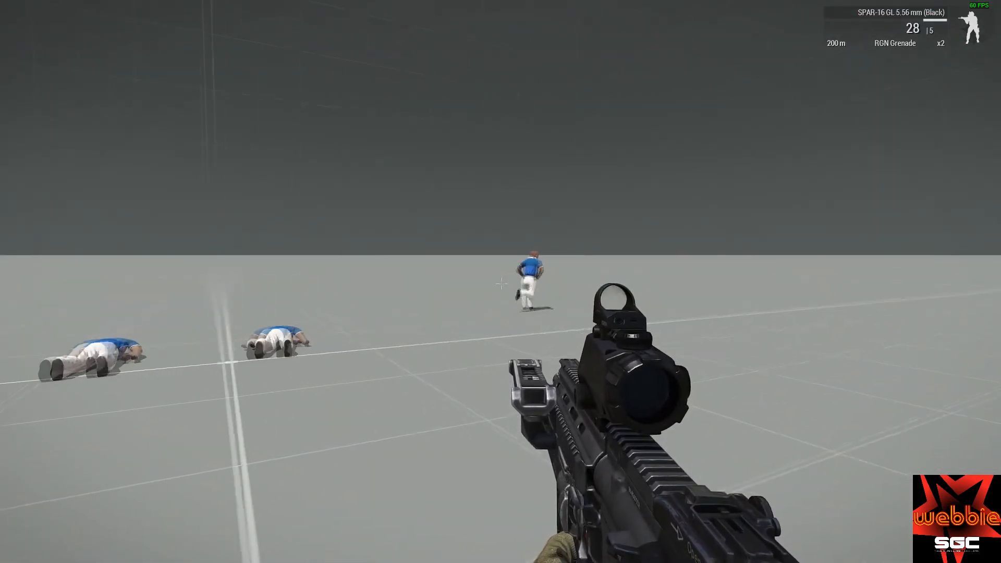
pyautogui.rightClick(501, 282)
pyautogui.click(501, 282)
pyautogui.rightClick(501, 281)
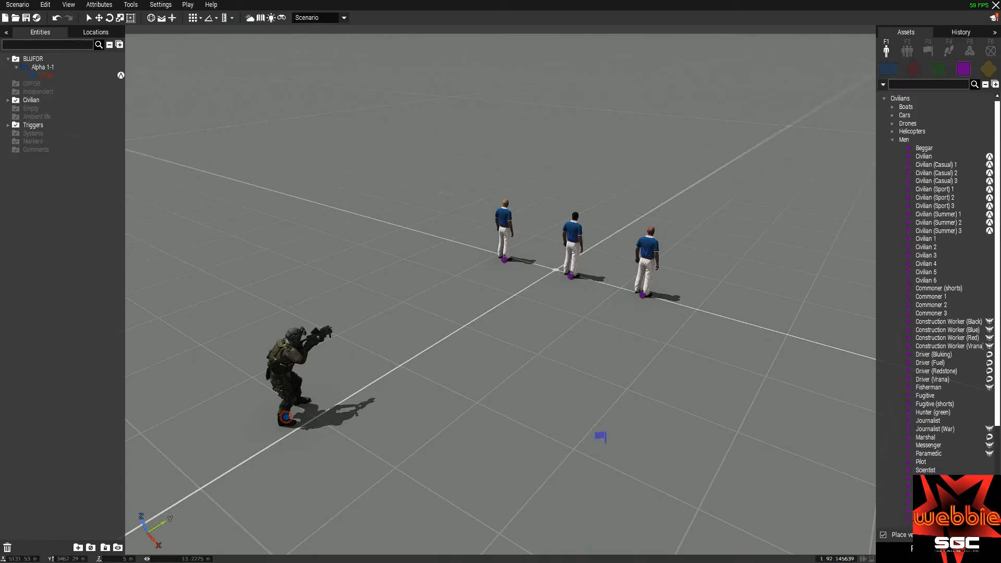
pyautogui.moveTo(405, 415); pyautogui.dragTo(277, 411, button='right')
pyautogui.press('d')
pyautogui.press('s')
pyautogui.press('w')
pyautogui.moveTo(358, 386); pyautogui.dragTo(570, 362, button='right')
pyautogui.press('a')
pyautogui.press('s')
pyautogui.press('a')
pyautogui.moveTo(489, 374); pyautogui.dragTo(668, 368, button='right')
pyautogui.press('a')
pyautogui.moveTo(506, 350); pyautogui.dragTo(639, 360, button='right')
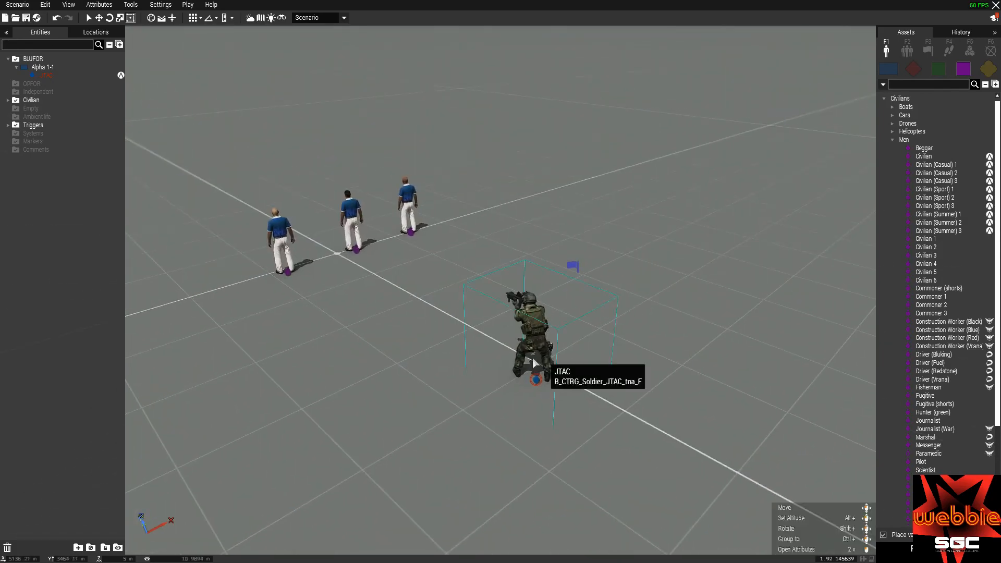
pyautogui.moveTo(546, 413); pyautogui.dragTo(521, 377, button='right')
pyautogui.press('a')
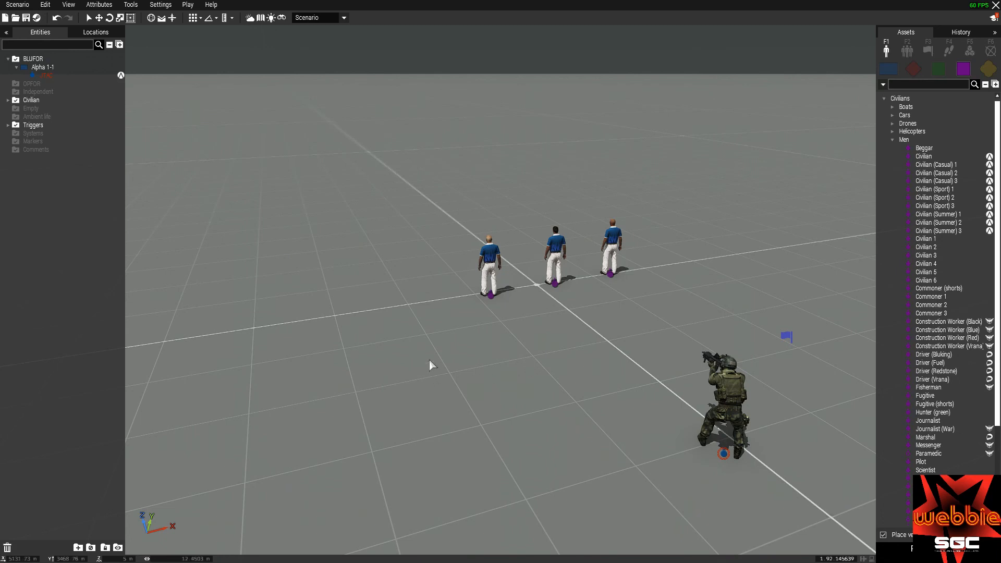
pyautogui.moveTo(481, 342); pyautogui.dragTo(580, 347, button='right')
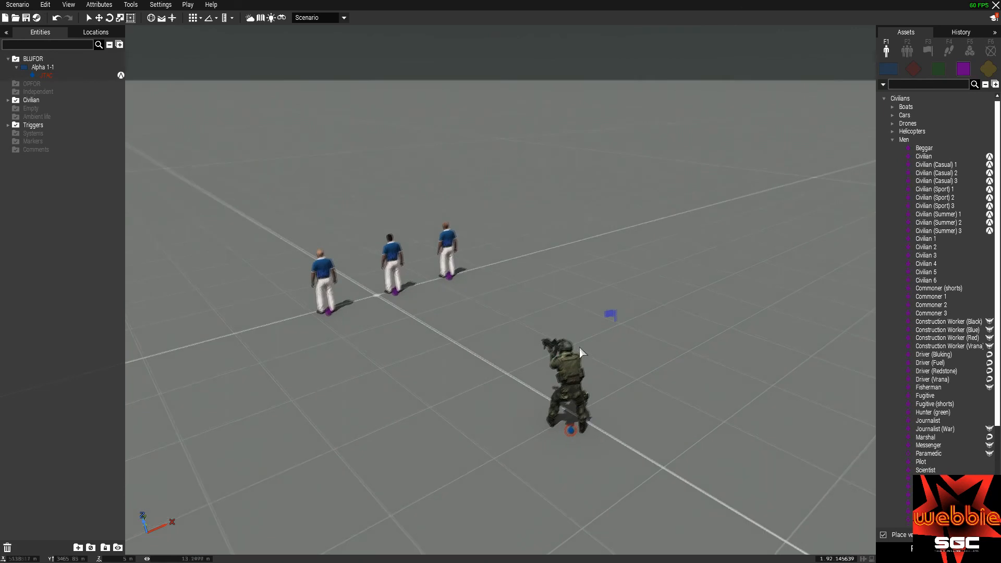
pyautogui.moveTo(654, 379); pyautogui.dragTo(567, 374, button='right')
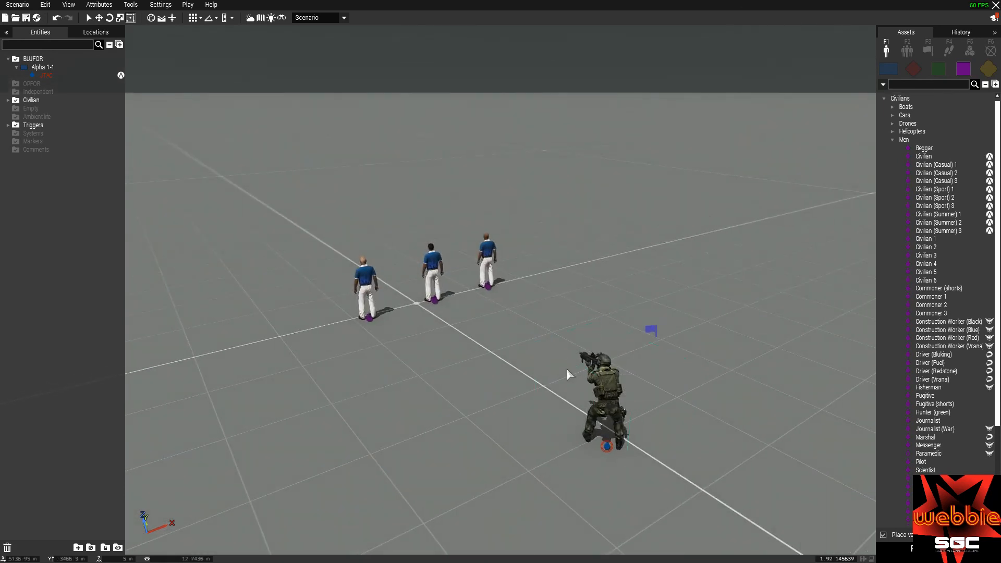